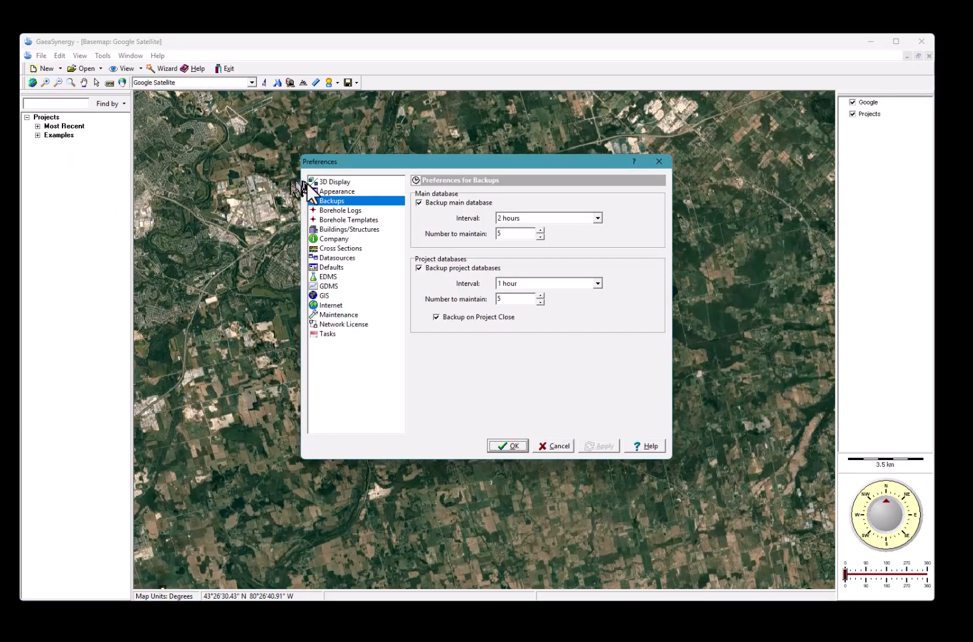
# Keep the main-database backup interval at 2 hours on the backup settings page
pyautogui.click(330, 201)
pyautogui.click(598, 218)
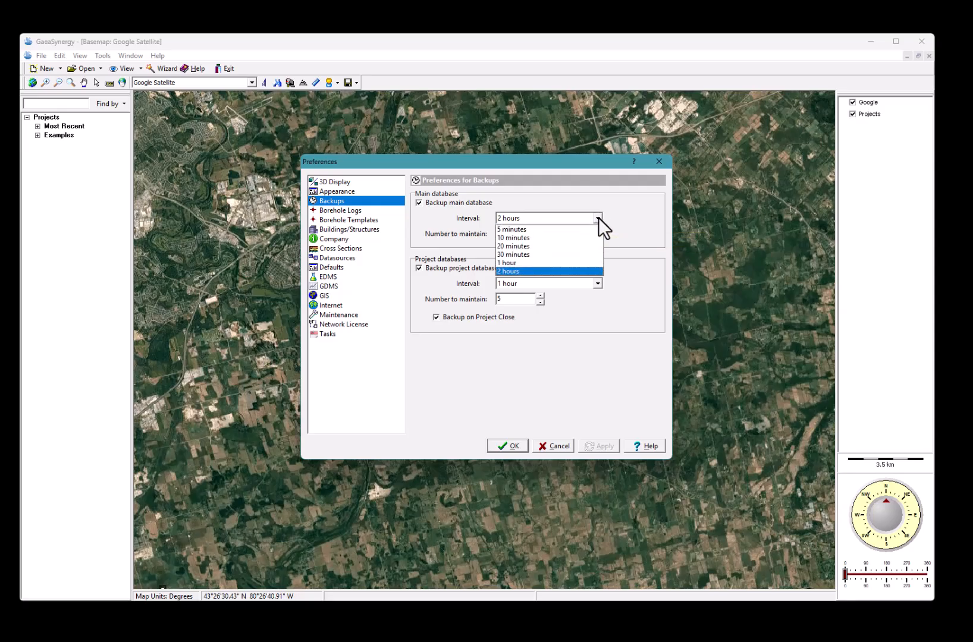
pyautogui.click(598, 218)
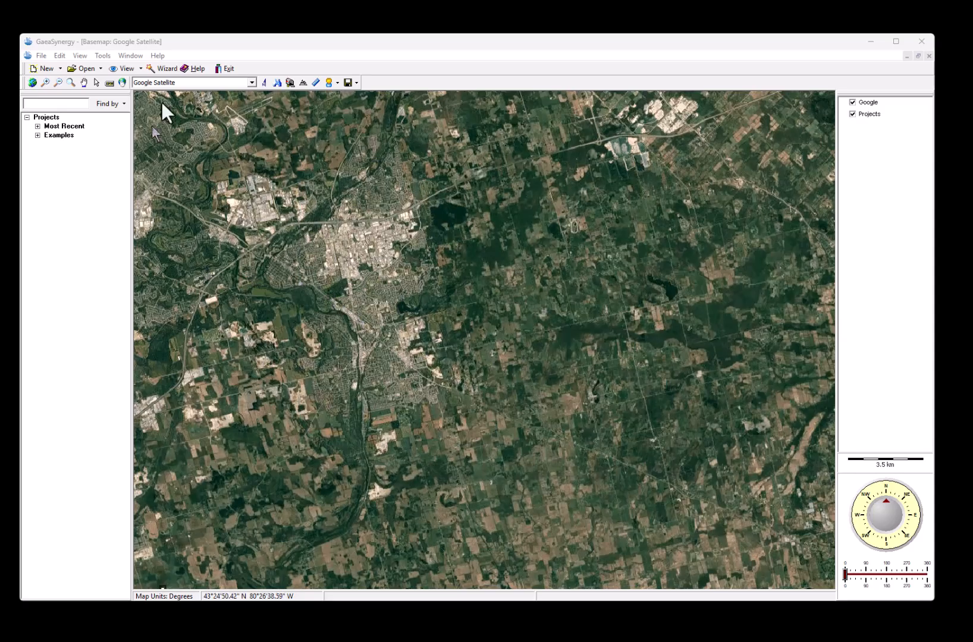
# Check the main-database restore list (one July 7, 2025 backup), then bring up the project tools
pyautogui.click(105, 53)
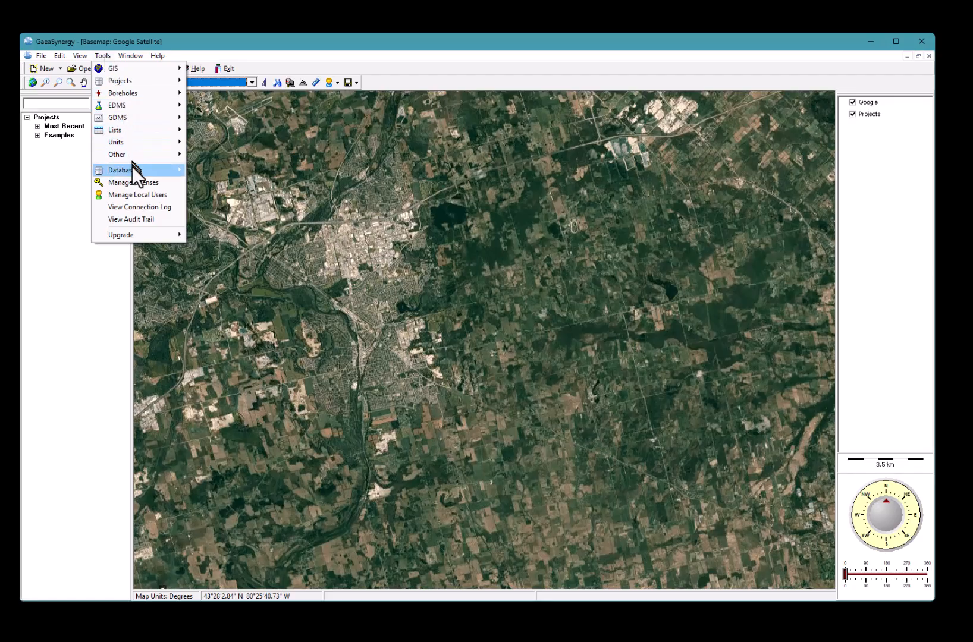
pyautogui.moveTo(132, 167)
pyautogui.moveTo(200, 166)
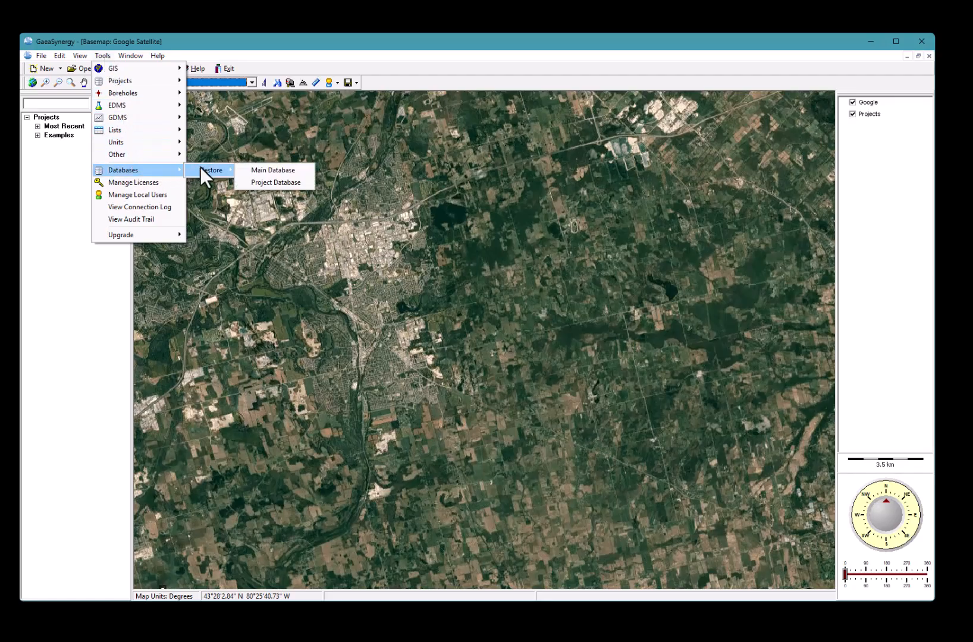
pyautogui.click(273, 170)
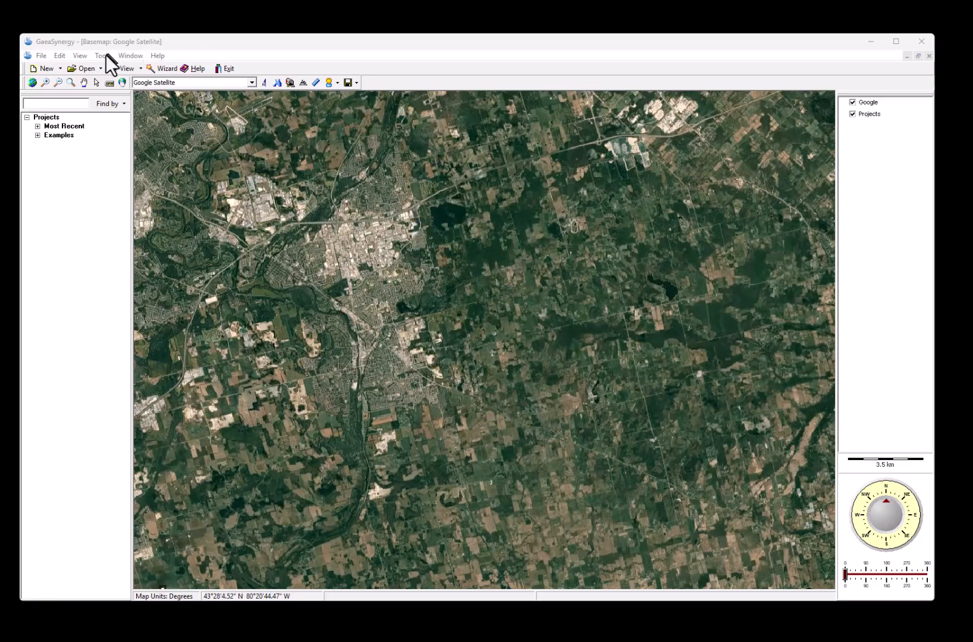
pyautogui.click(105, 55)
pyautogui.moveTo(115, 82)
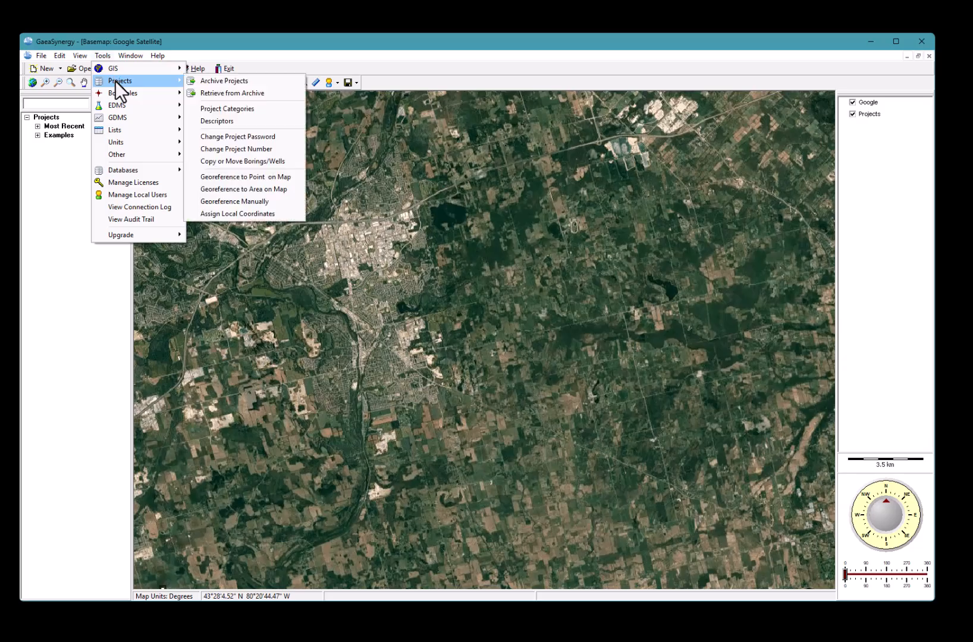
# Archive the CAD EX and US Ex projects
pyautogui.click(235, 83)
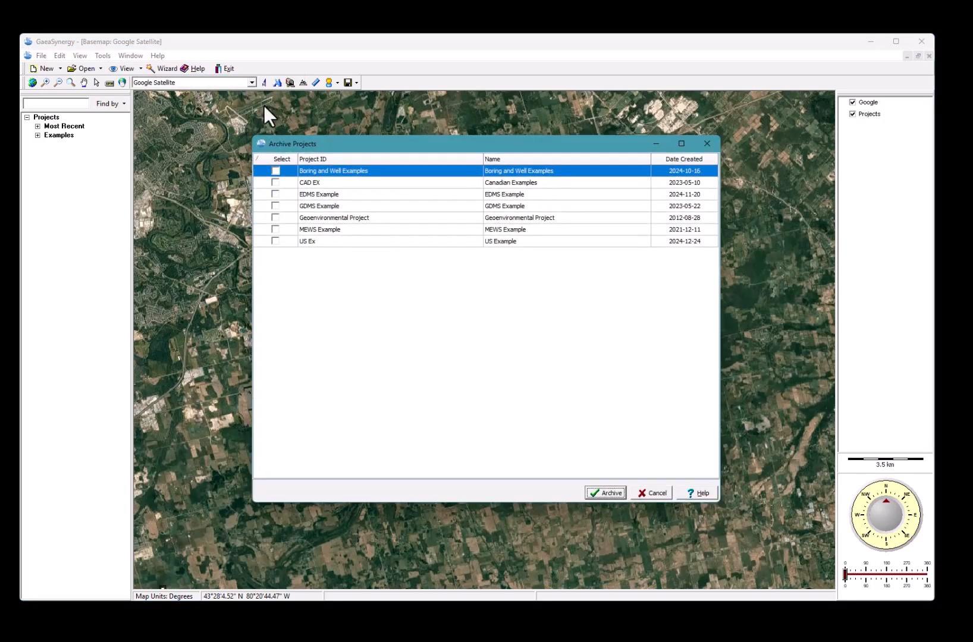
pyautogui.click(275, 182)
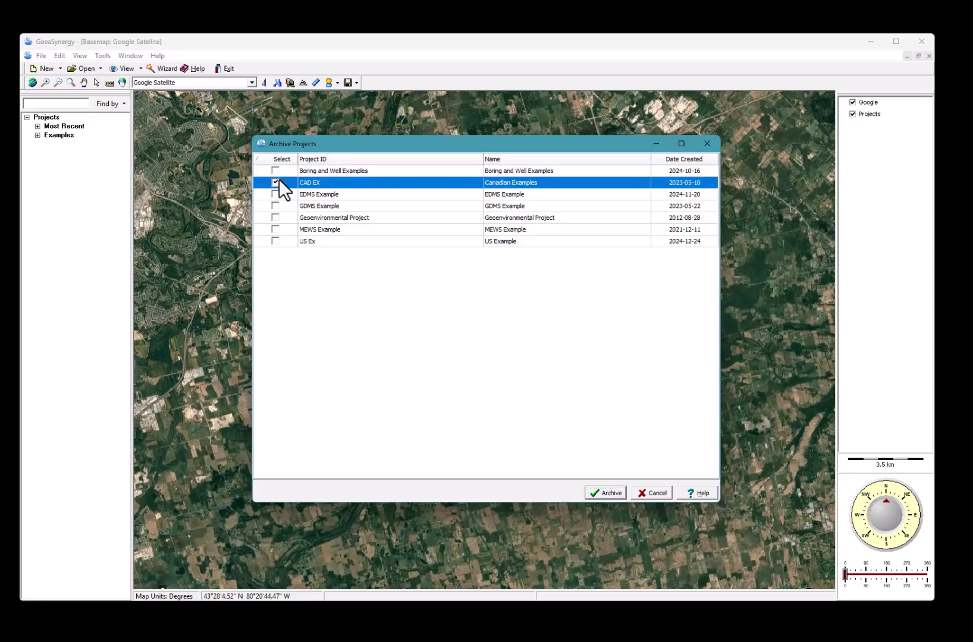
pyautogui.click(276, 241)
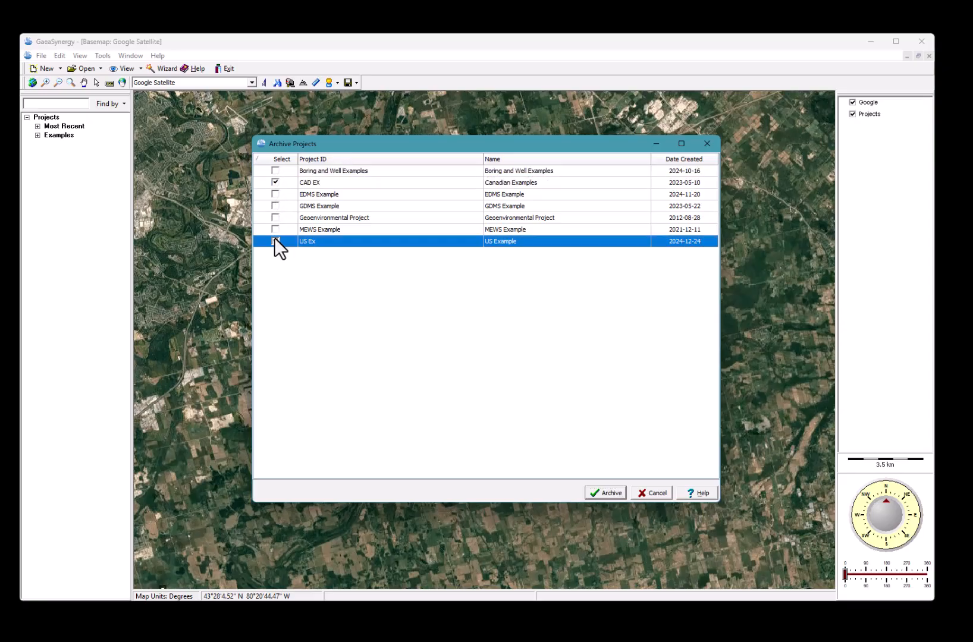
pyautogui.click(612, 497)
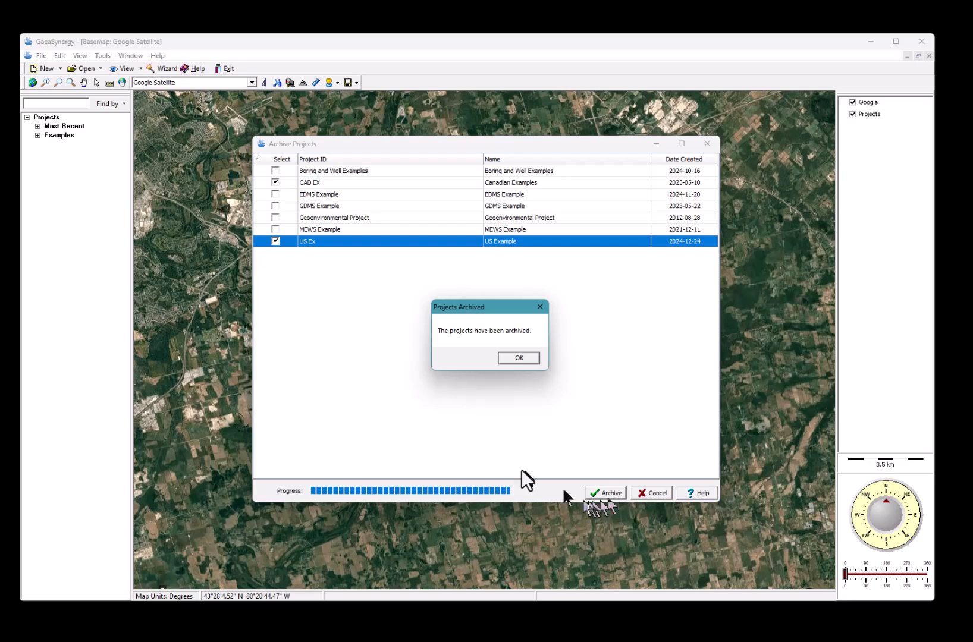
pyautogui.click(517, 358)
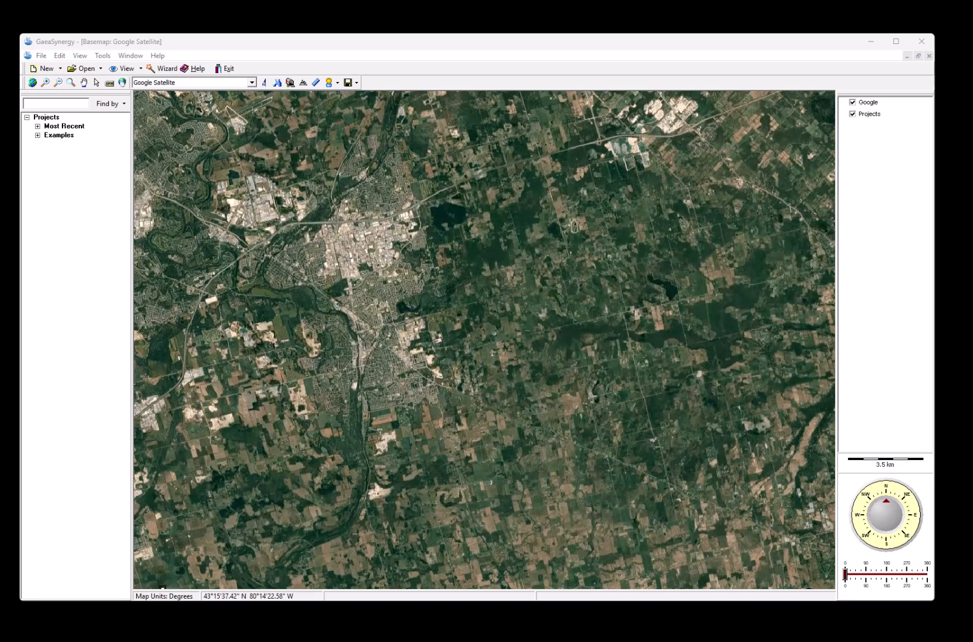
# Retrieve CAD EX and US Ex from the archive and expand the Examples group
pyautogui.click(108, 55)
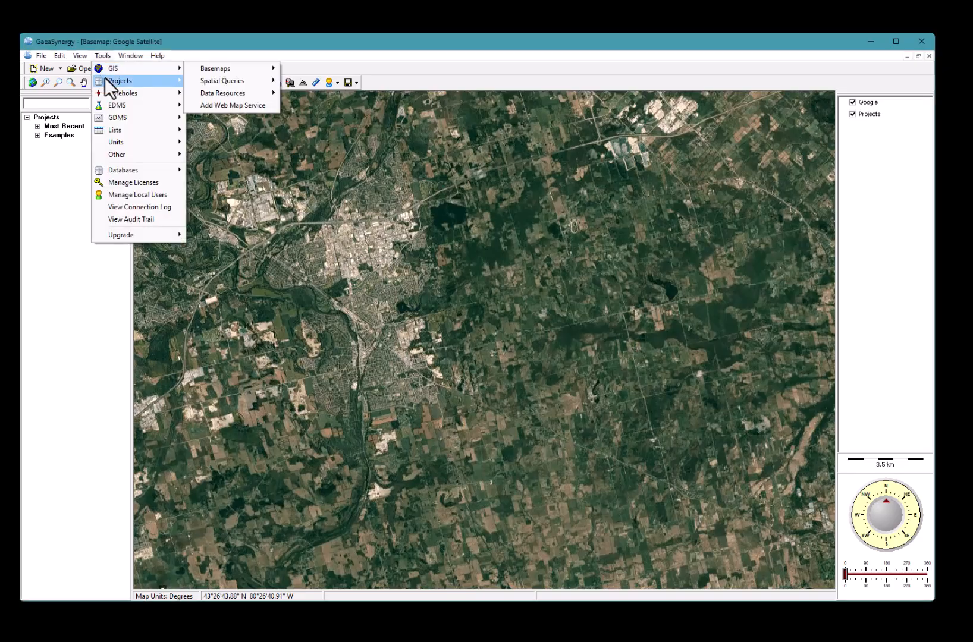
pyautogui.click(205, 92)
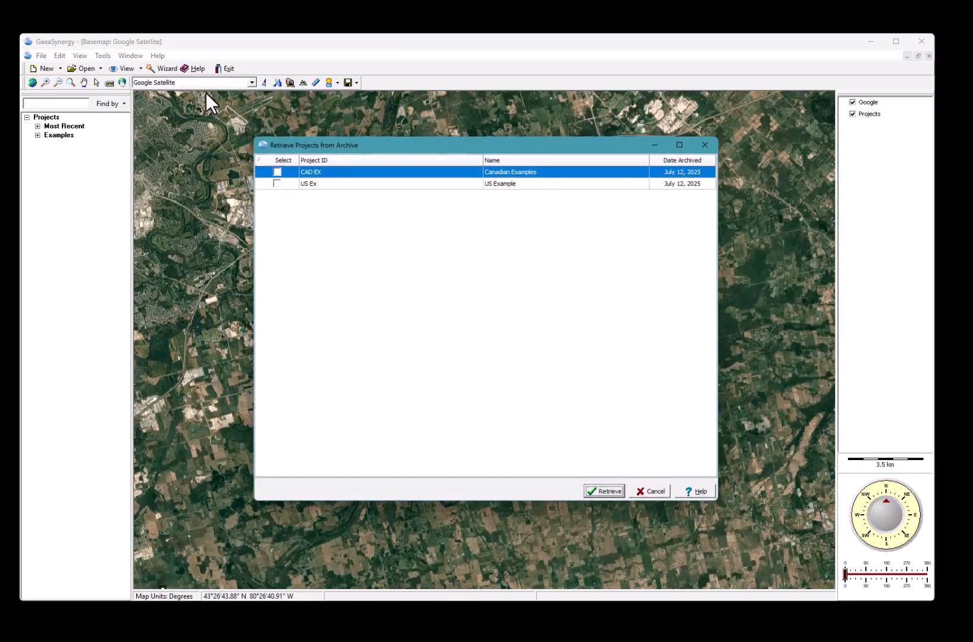
pyautogui.click(275, 171)
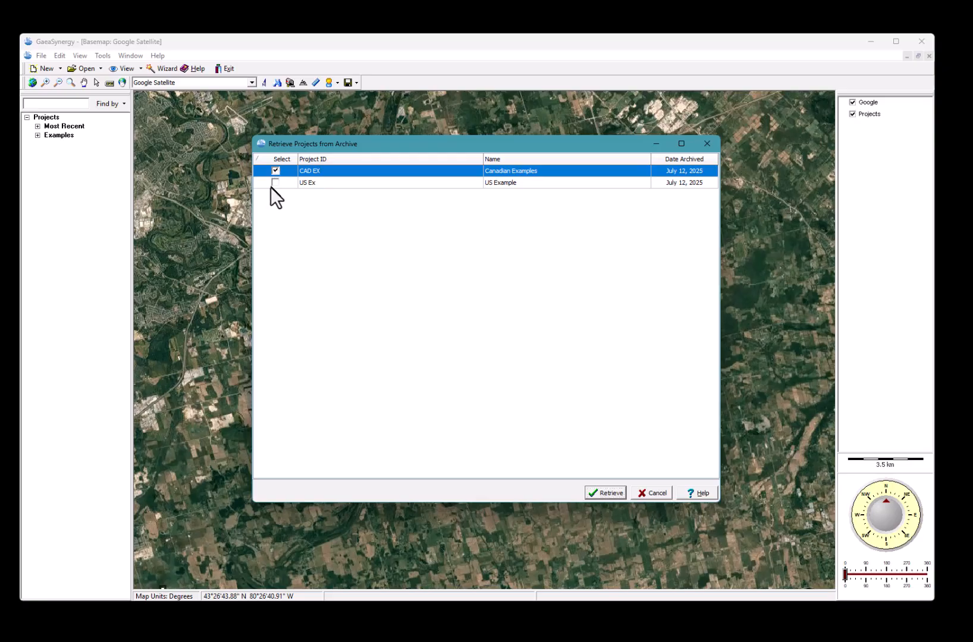
pyautogui.click(275, 183)
pyautogui.click(606, 494)
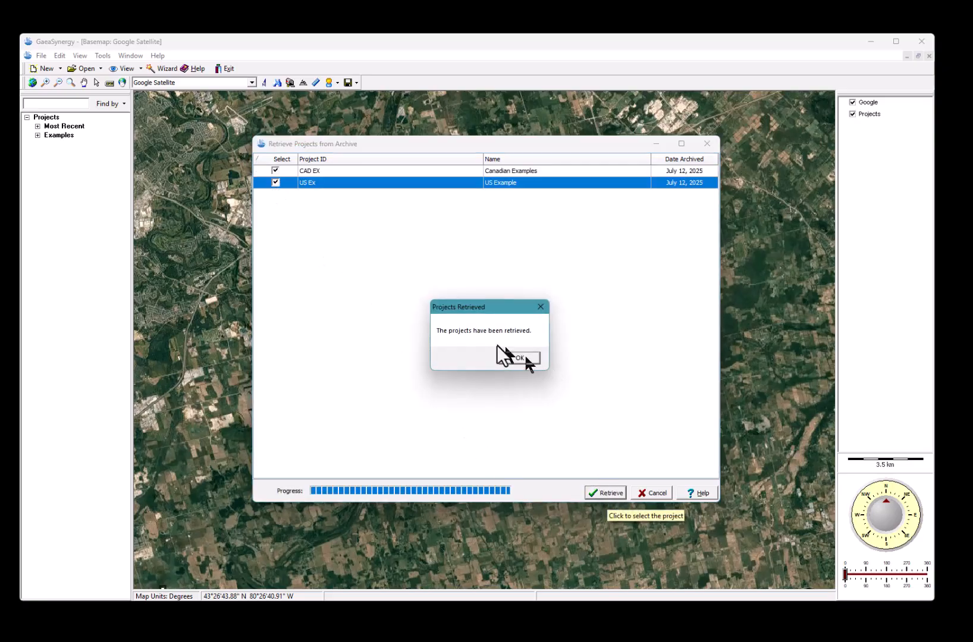
pyautogui.click(508, 357)
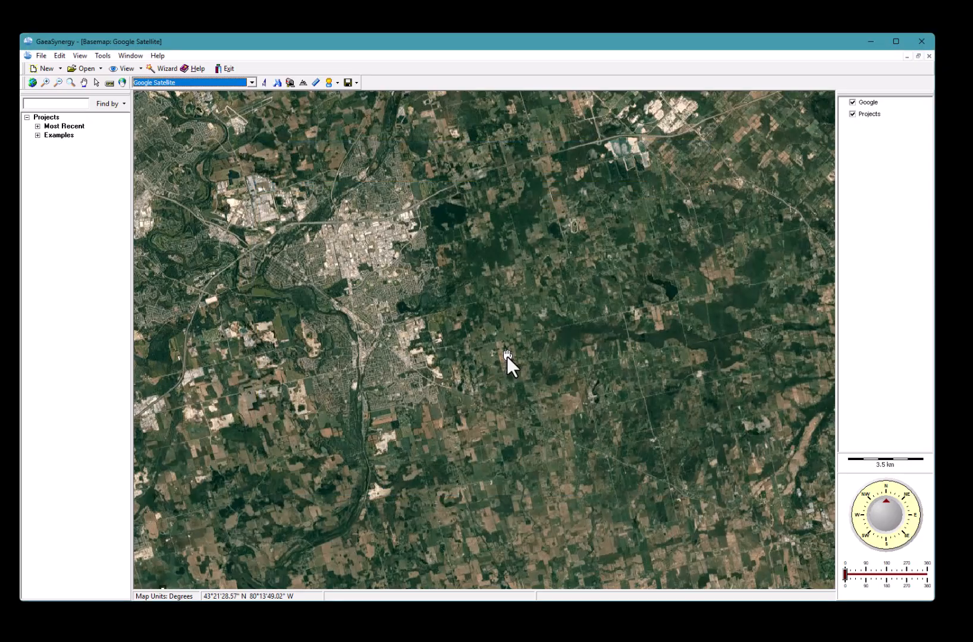
pyautogui.click(37, 135)
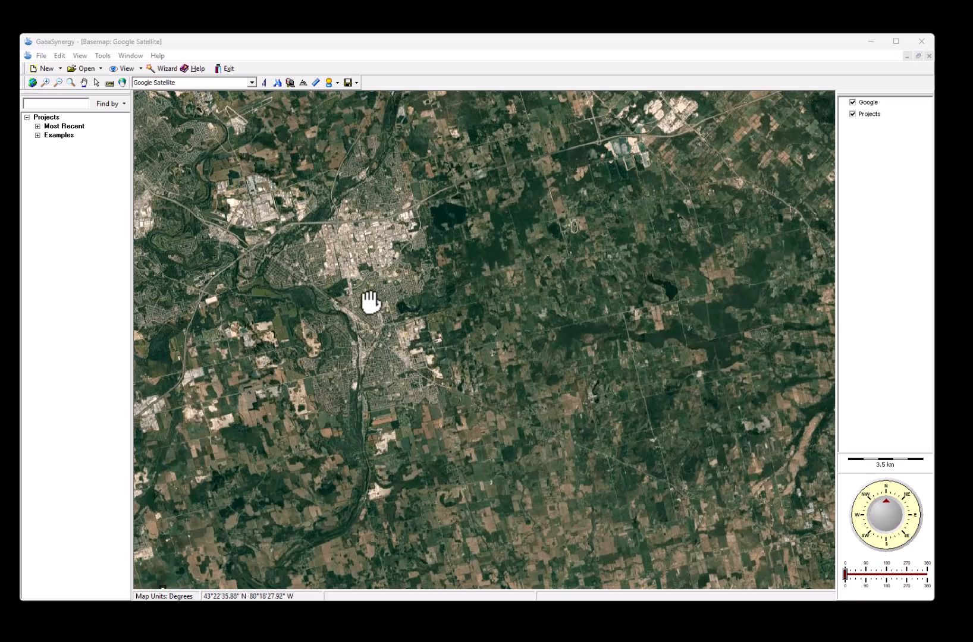
# Review the WinLoG and WinFence: Cross-Sections licenses, then start a perpetual WinFence purchase
pyautogui.click(103, 56)
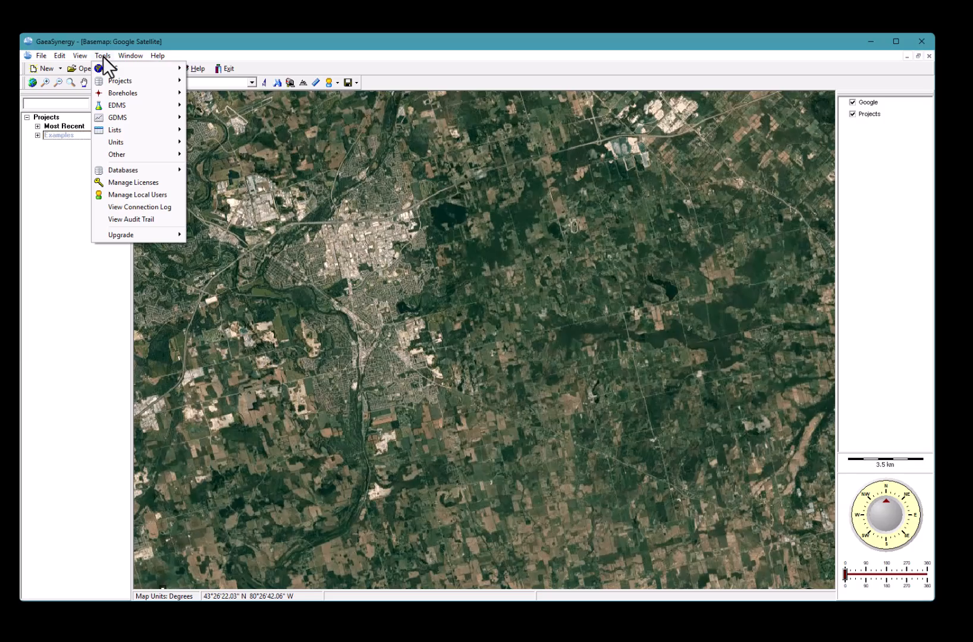
pyautogui.click(148, 182)
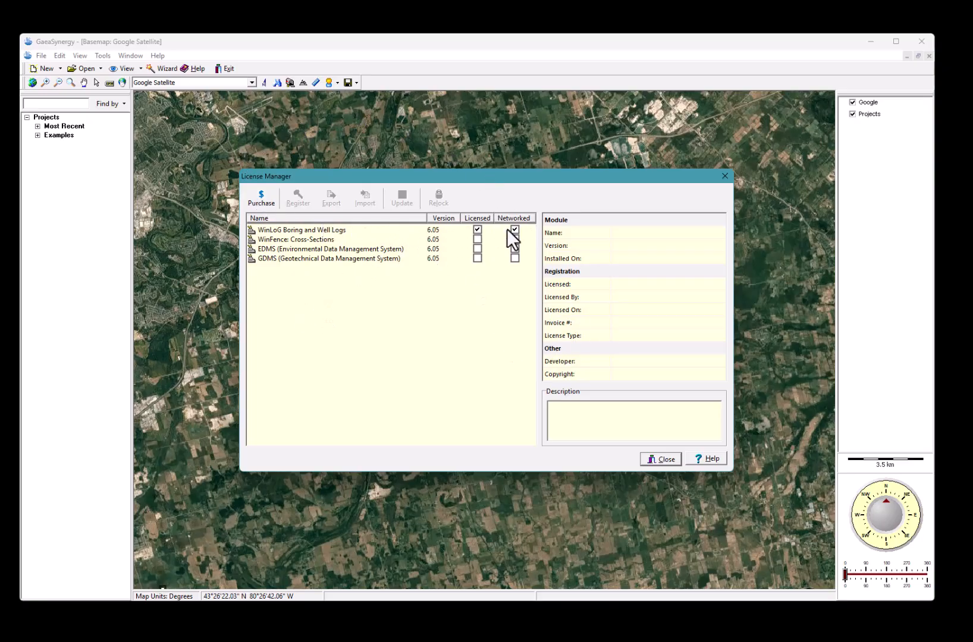
pyautogui.click(327, 232)
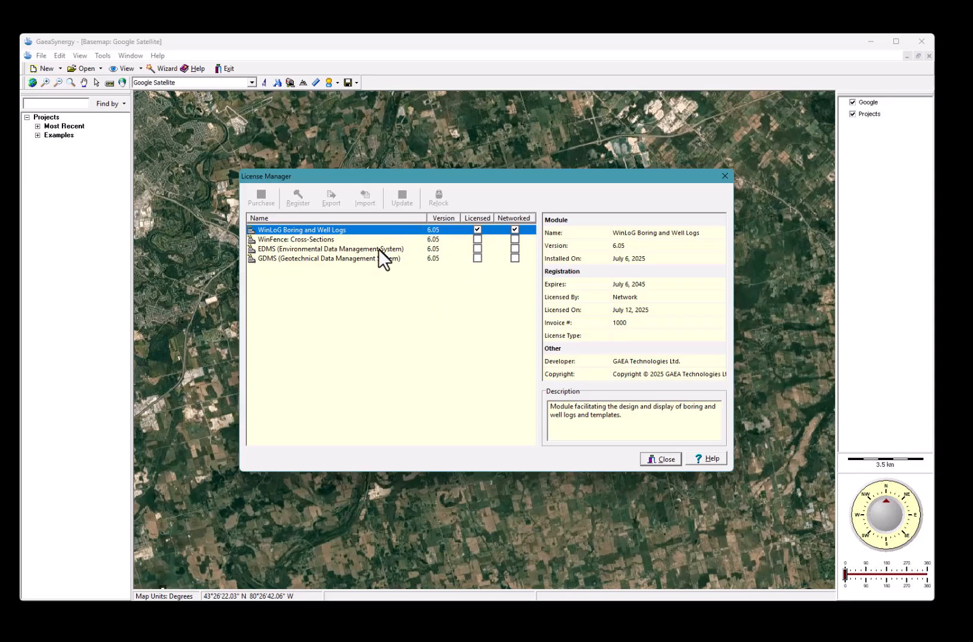
pyautogui.click(327, 240)
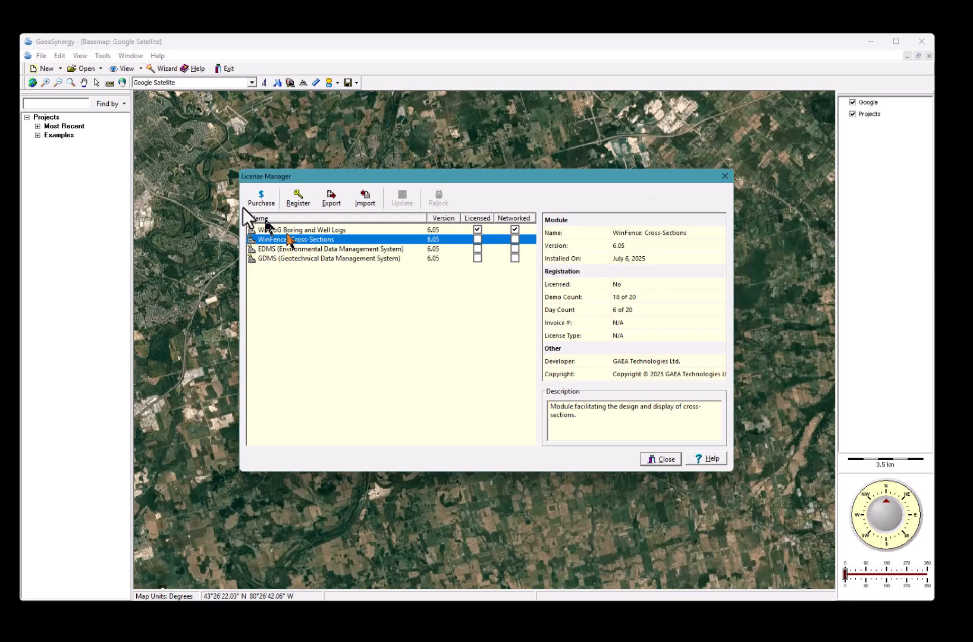
pyautogui.click(256, 200)
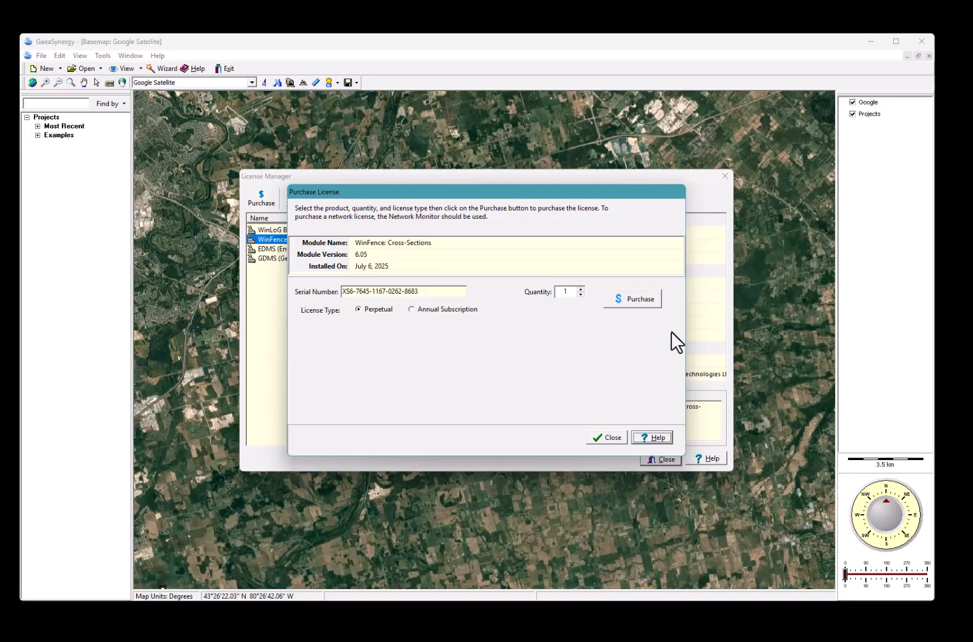
# Submit the WinFence: Cross-Sections purchase, close the form, and reselect WinFence in License Manager
pyautogui.click(635, 297)
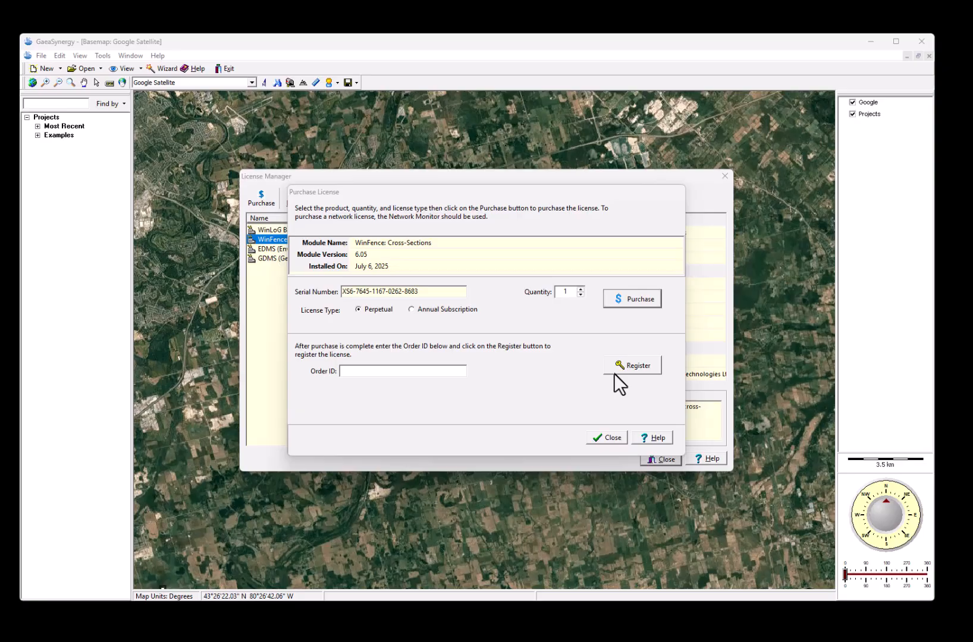
pyautogui.click(601, 438)
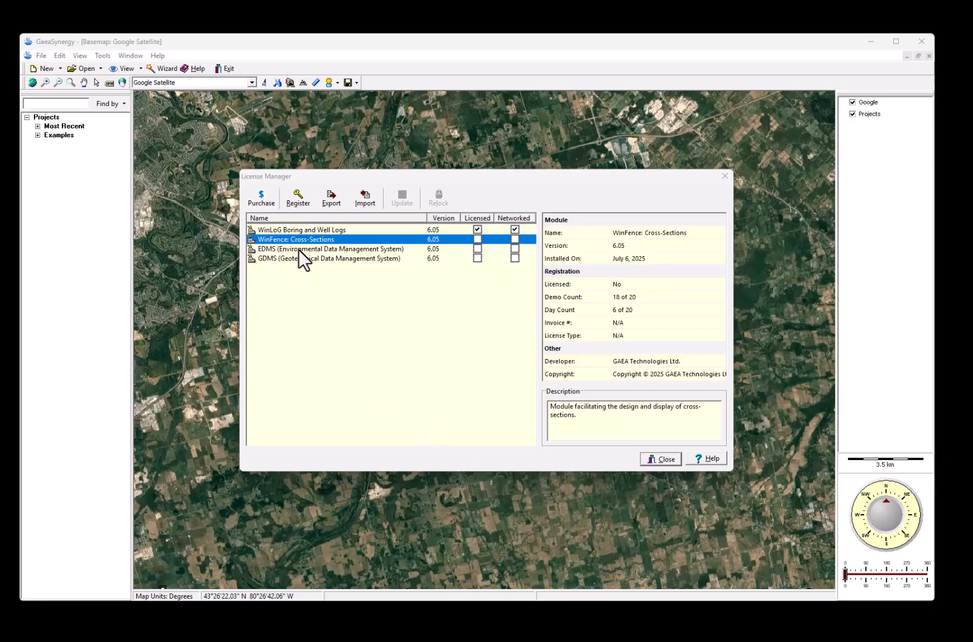
pyautogui.click(297, 232)
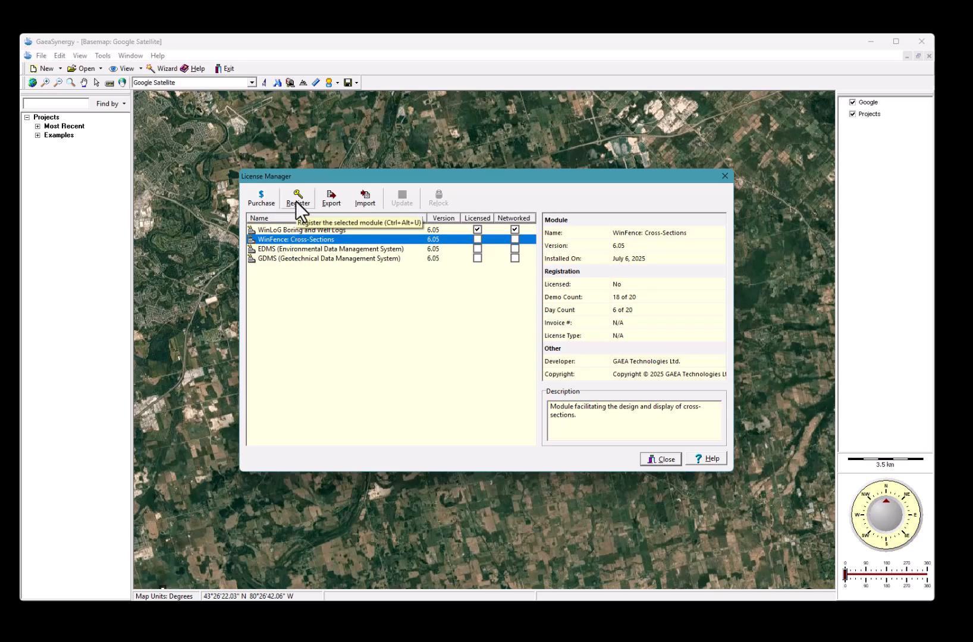
# Open WinFence registration and view its Manual registration option
pyautogui.click(295, 201)
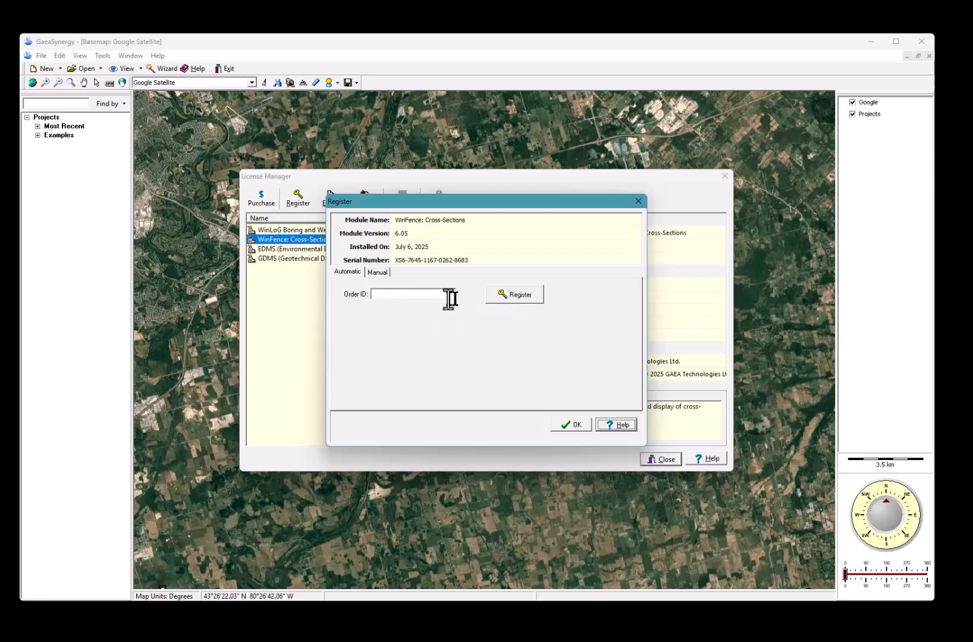
pyautogui.click(376, 272)
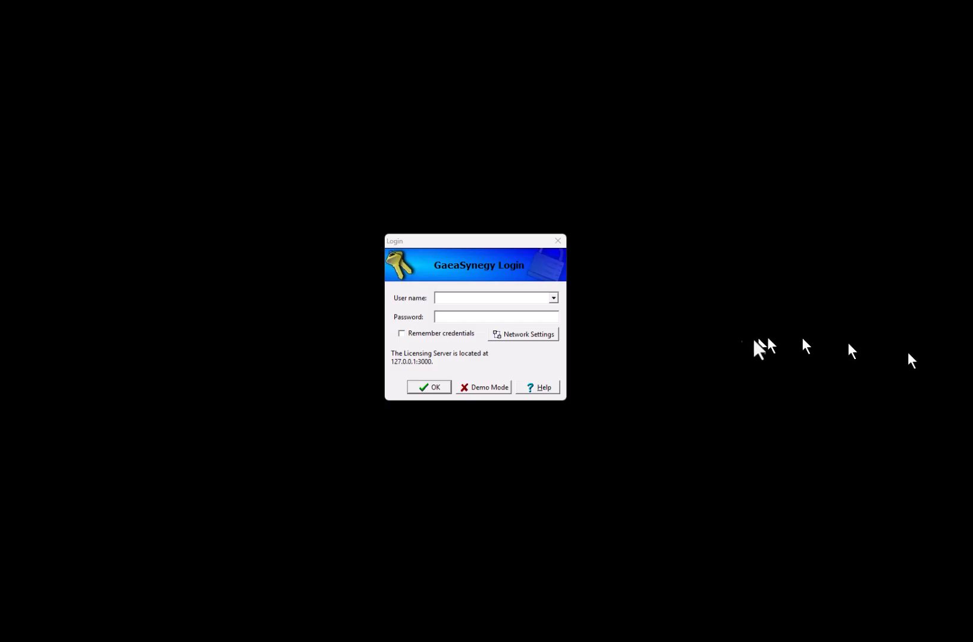
# Enter the administrator user name and the account password to log in
pyautogui.click(454, 302)
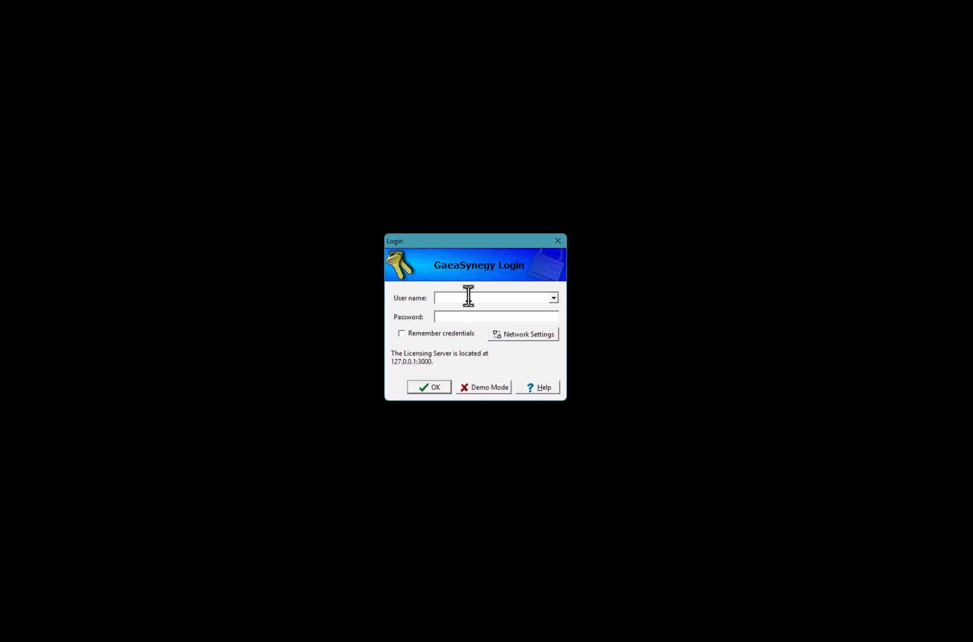
pyautogui.write('Admin')
pyautogui.click(441, 322)
pyautogui.write('*****')
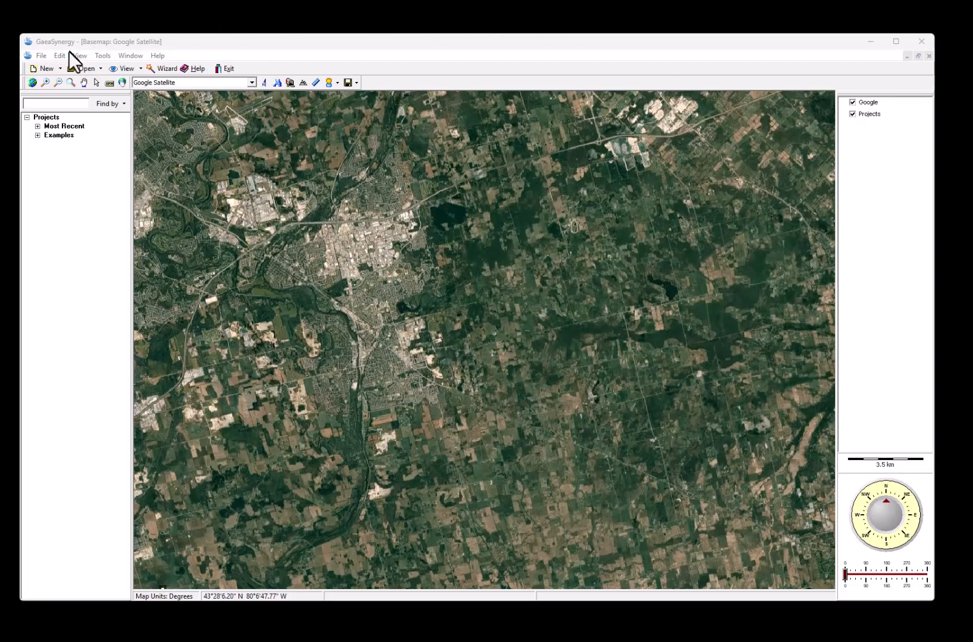
# Open local user management, start adding a user, and review the User type privilege levels
pyautogui.click(103, 57)
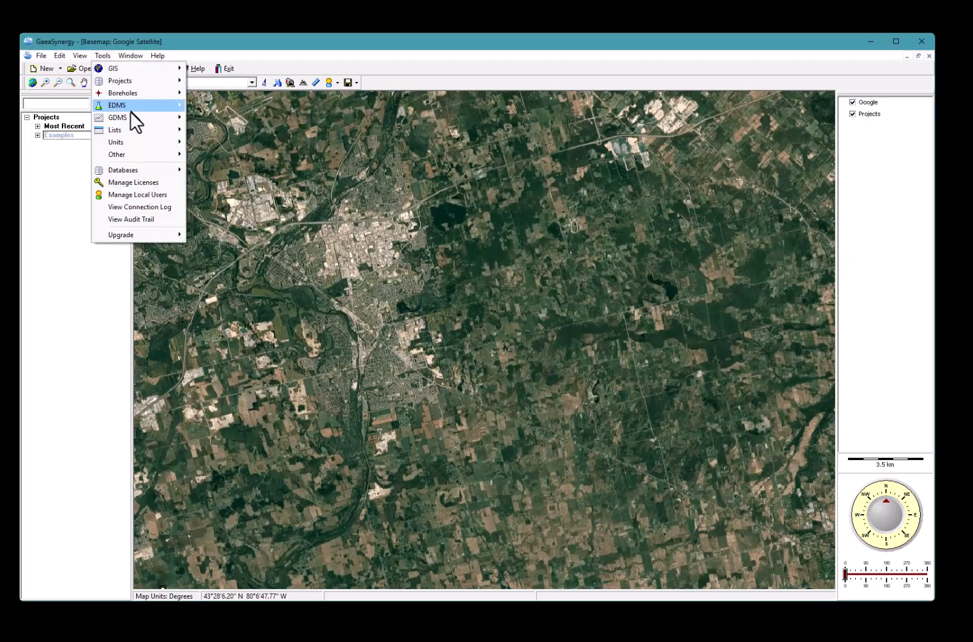
pyautogui.click(169, 199)
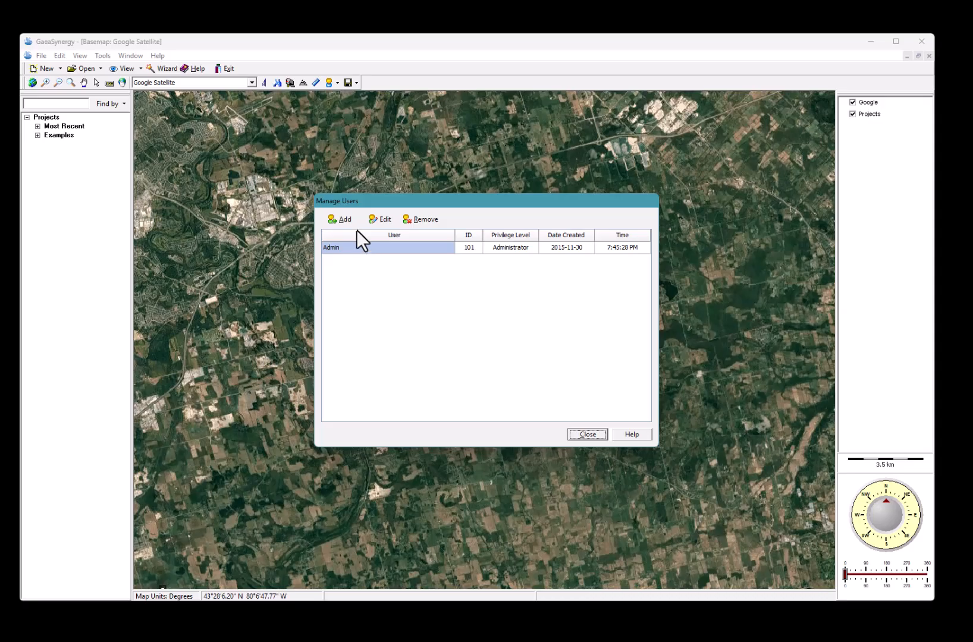
pyautogui.click(337, 217)
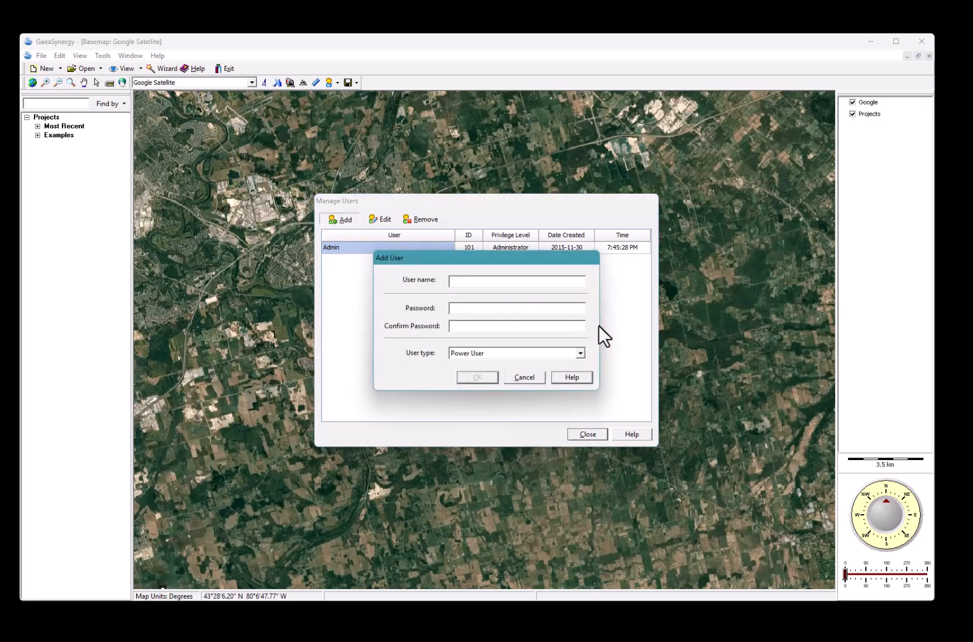
pyautogui.click(580, 352)
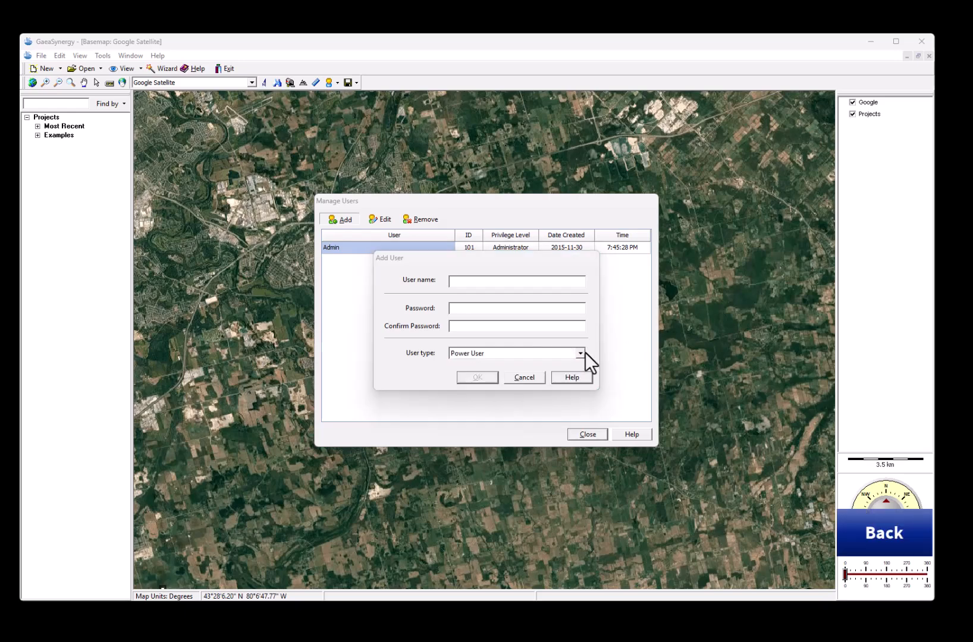
pyautogui.click(585, 352)
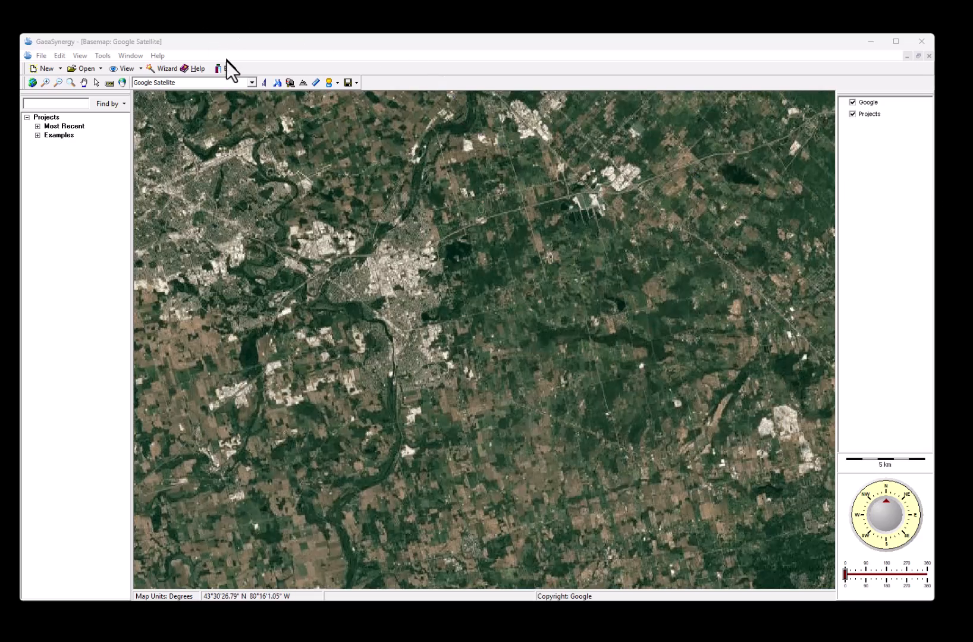
# Switch the basemap to Google Roadmap
pyautogui.click(253, 86)
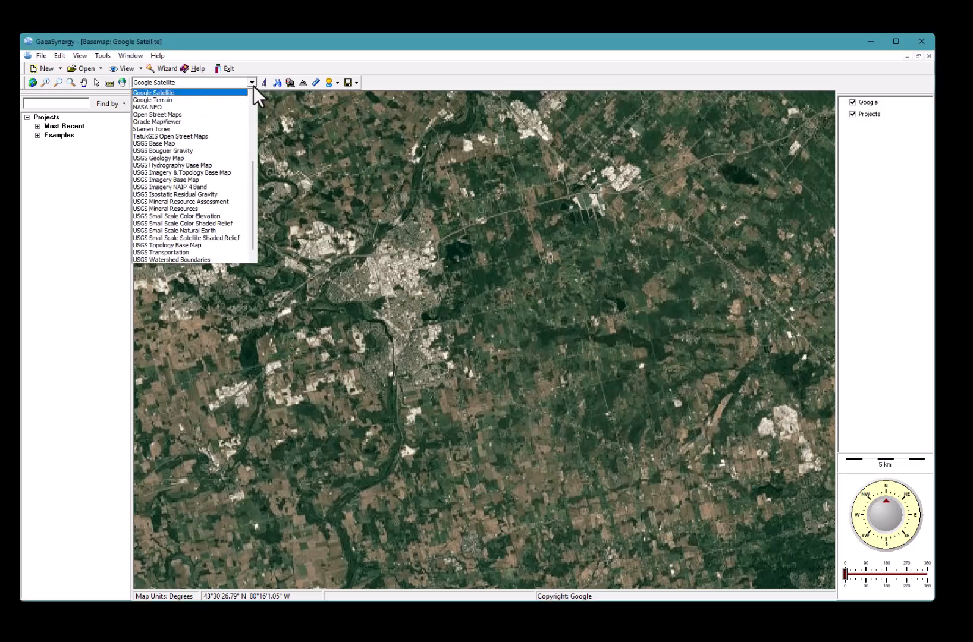
pyautogui.scroll(1, 246, 112)
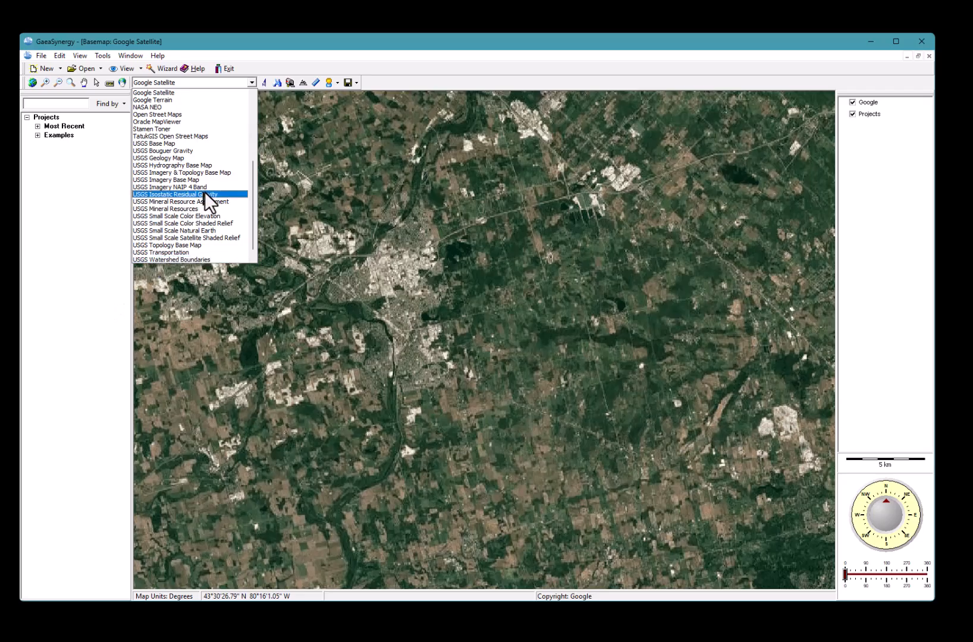
pyautogui.scroll(5, 205, 192)
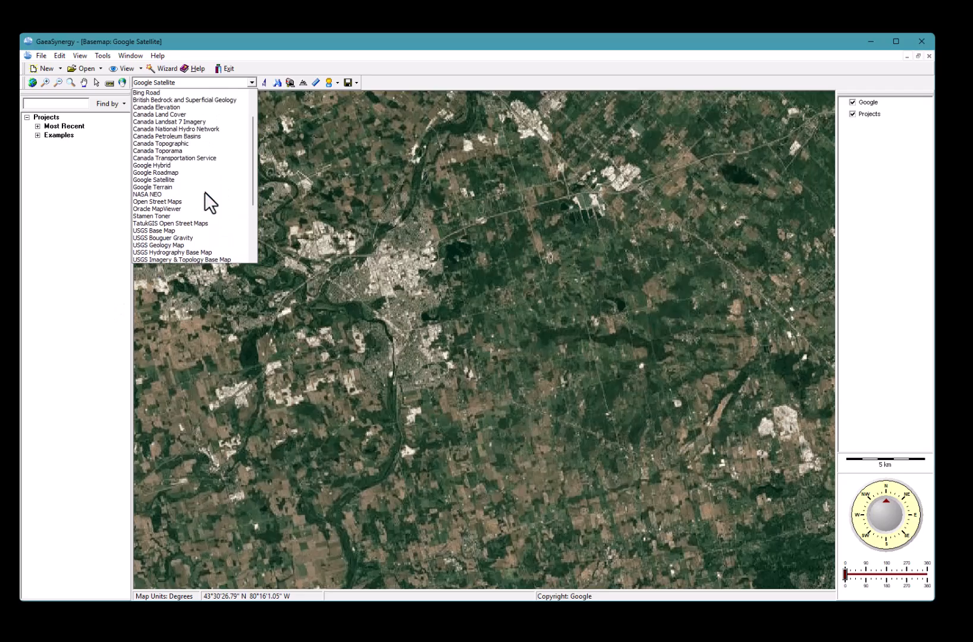
pyautogui.scroll(1, 205, 192)
pyautogui.click(194, 196)
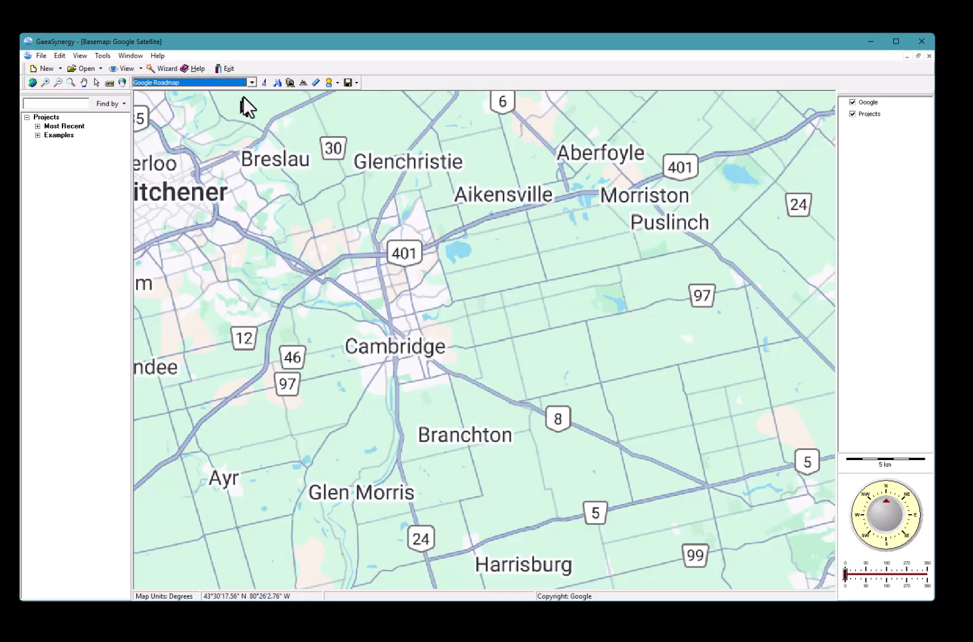
# Switch to Google Terrain, return to the satellite map, and expand Examples
pyautogui.click(253, 82)
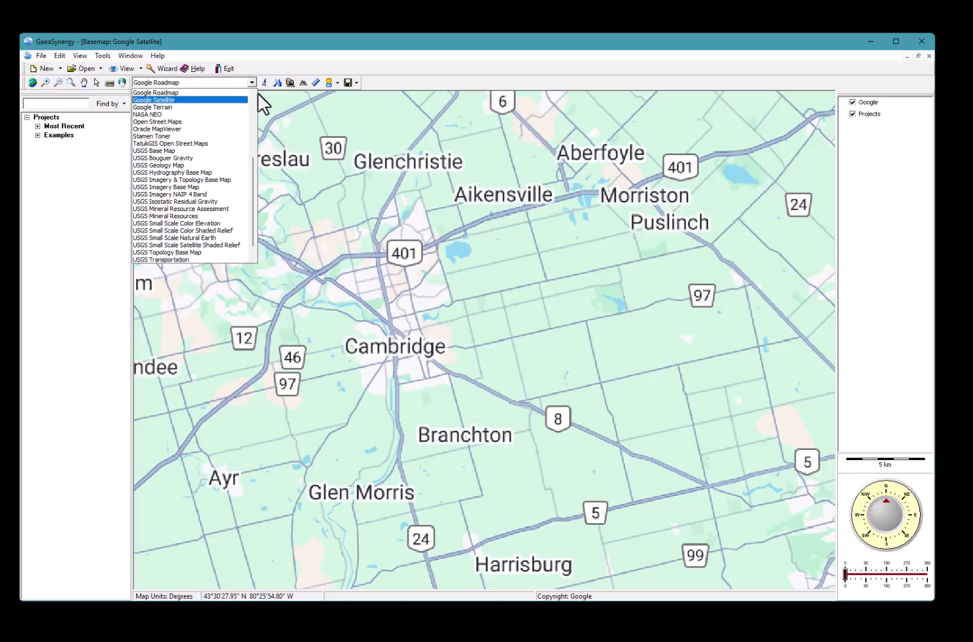
pyautogui.click(244, 108)
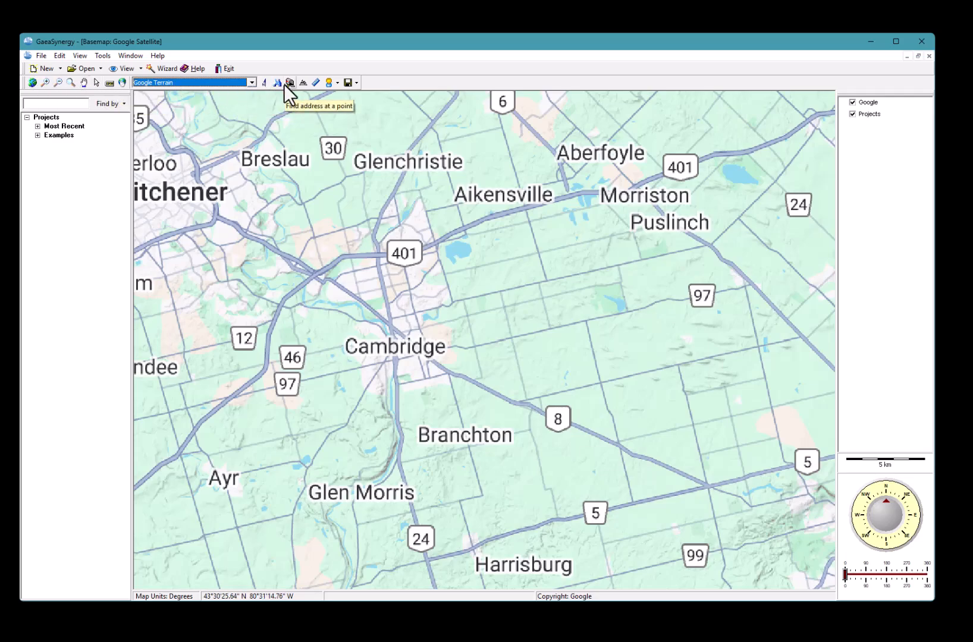
pyautogui.click(331, 84)
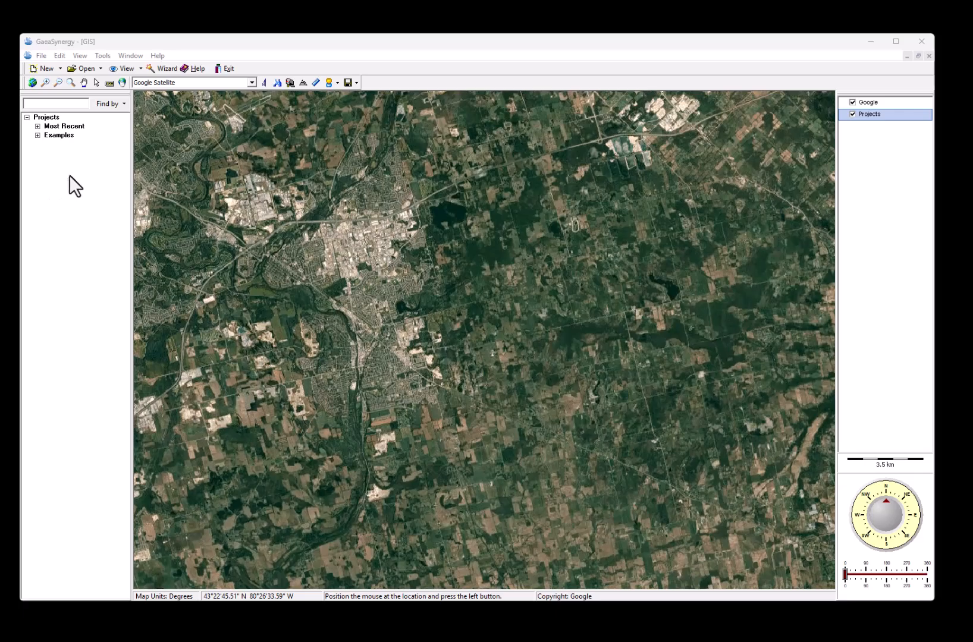
pyautogui.click(37, 135)
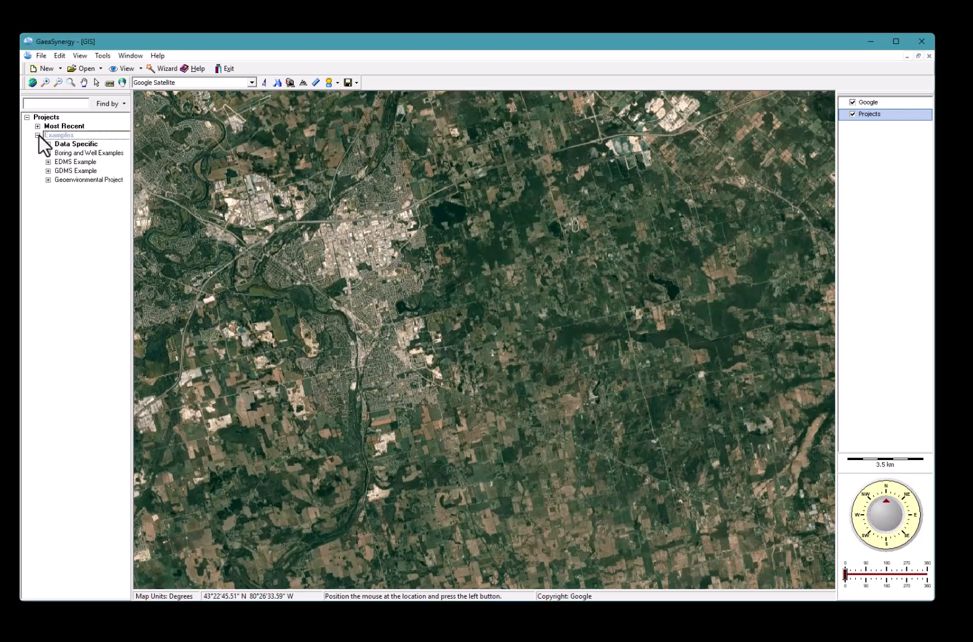
# Locate the Geoenvironmental Project on the map and adjust the zoom around its site
pyautogui.rightClick(90, 181)
pyautogui.click(116, 199)
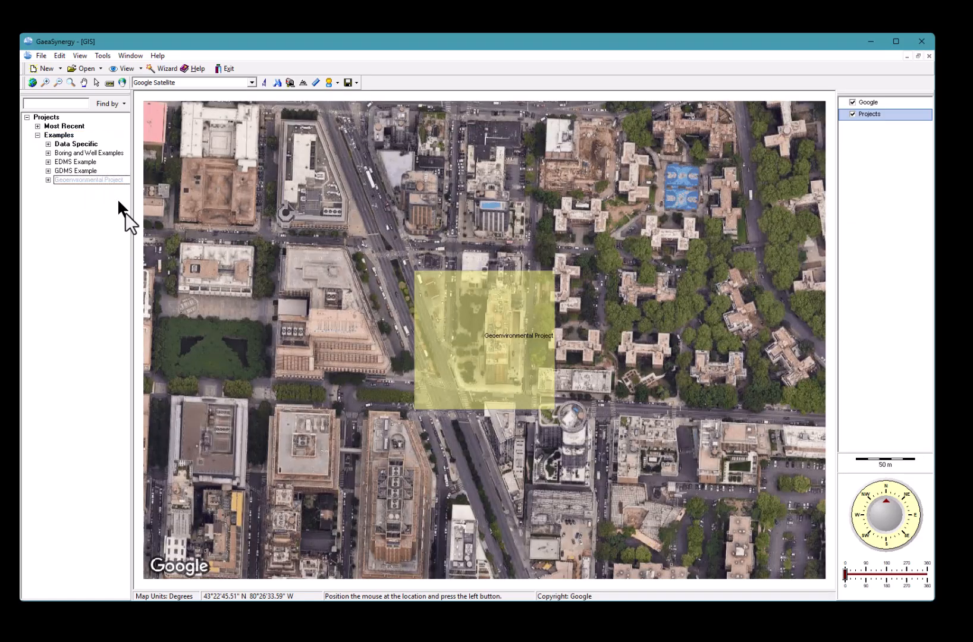
pyautogui.scroll(-4, 290, 386)
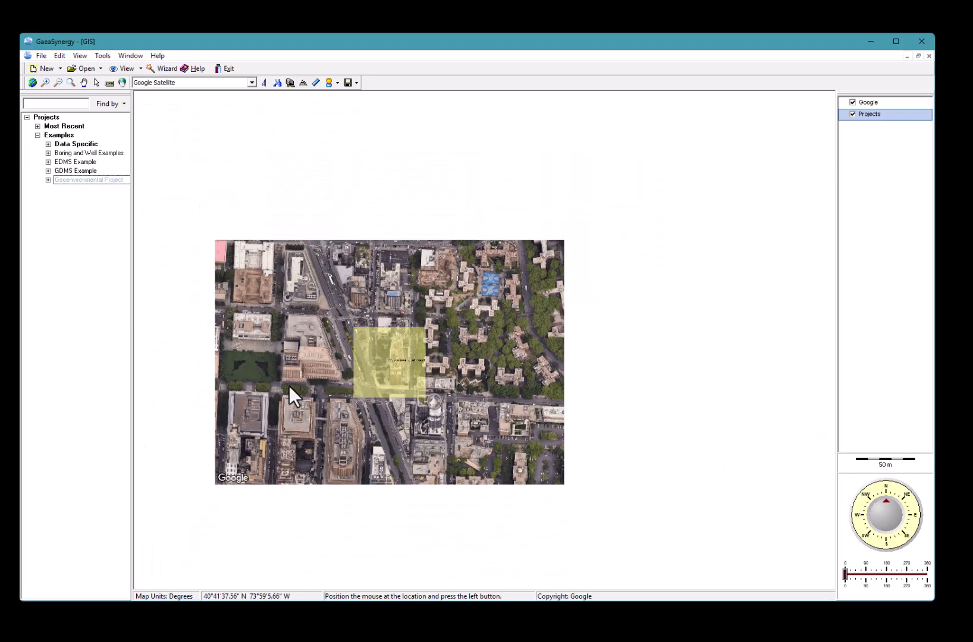
pyautogui.scroll(7, 289, 386)
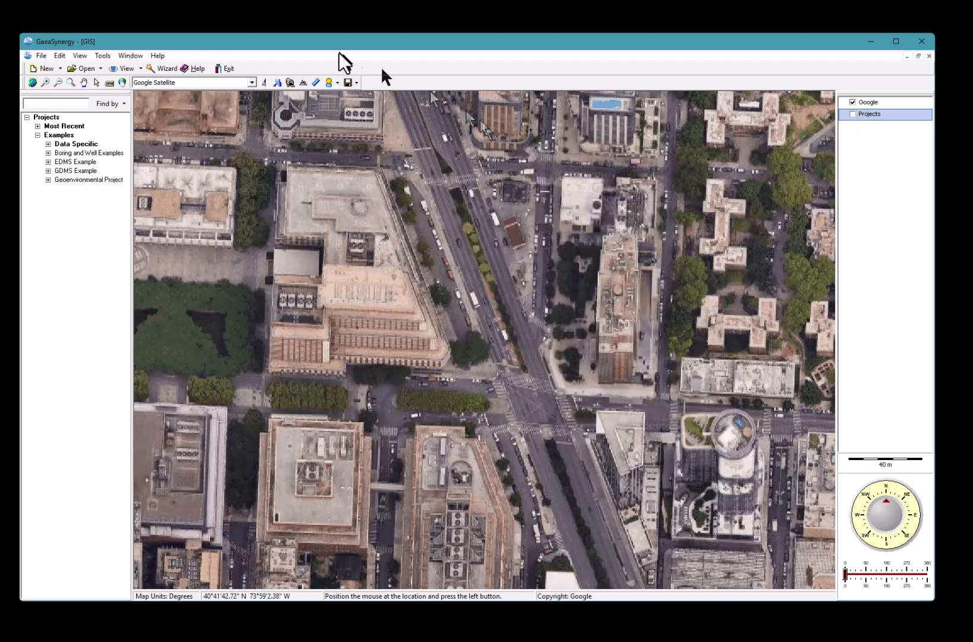
# Open a Google Street View at the map intersection
pyautogui.click(337, 81)
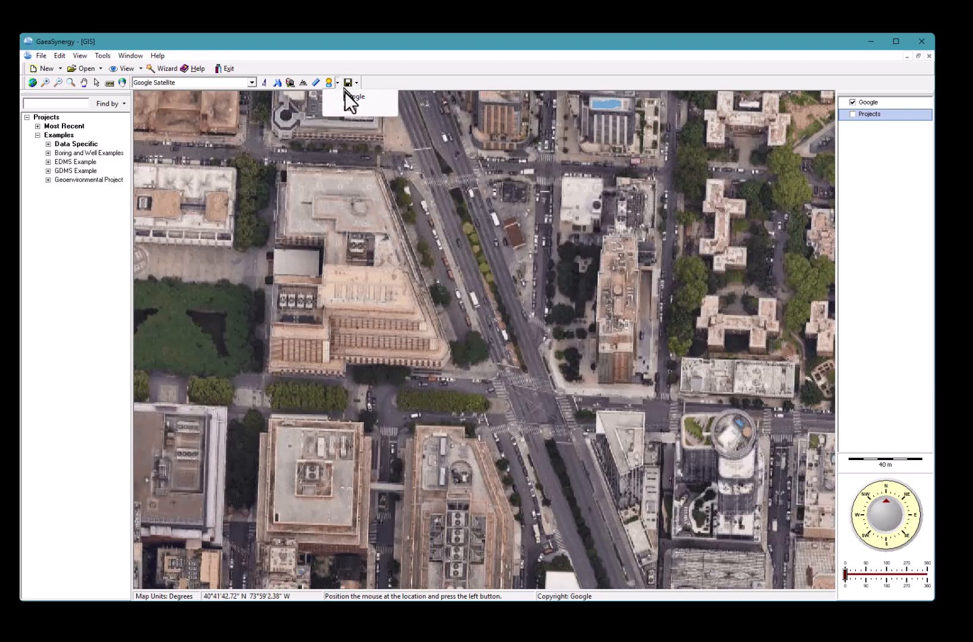
pyautogui.click(346, 96)
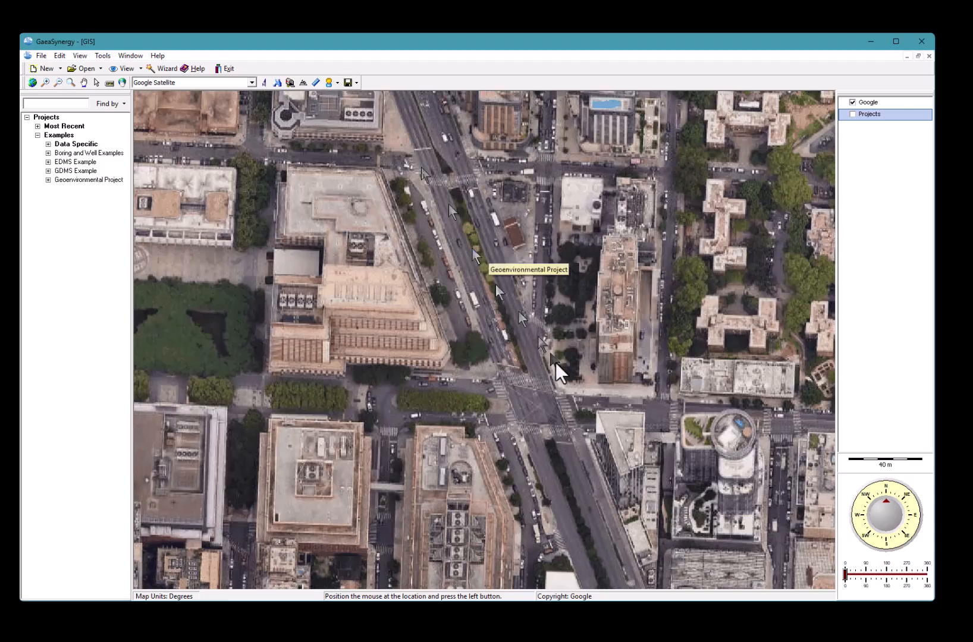
pyautogui.click(533, 403)
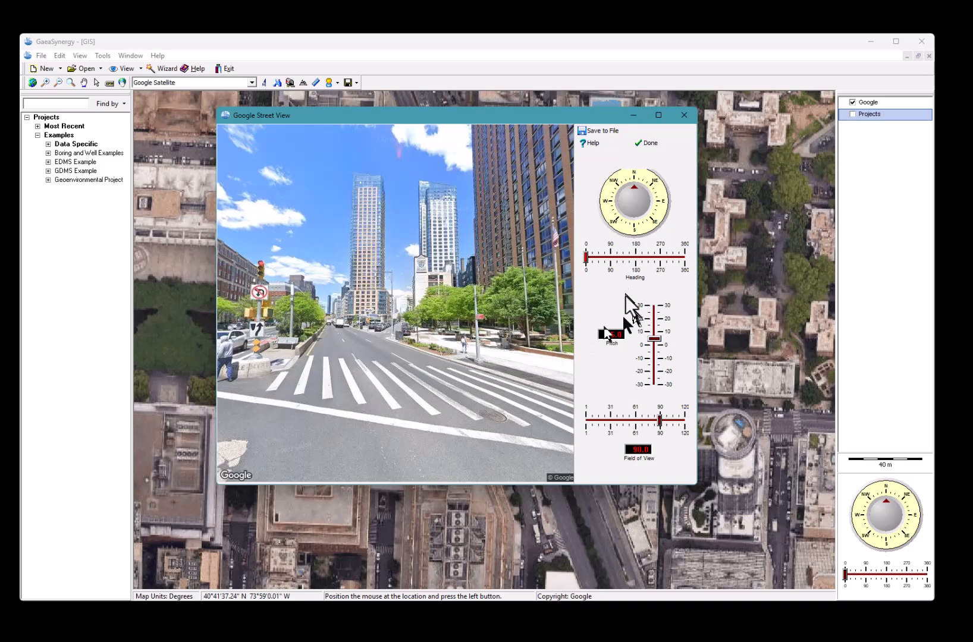
# Turn the street view toward the towers, adjust field of view, and tilt slightly down
pyautogui.click(624, 257)
pyautogui.click(657, 315)
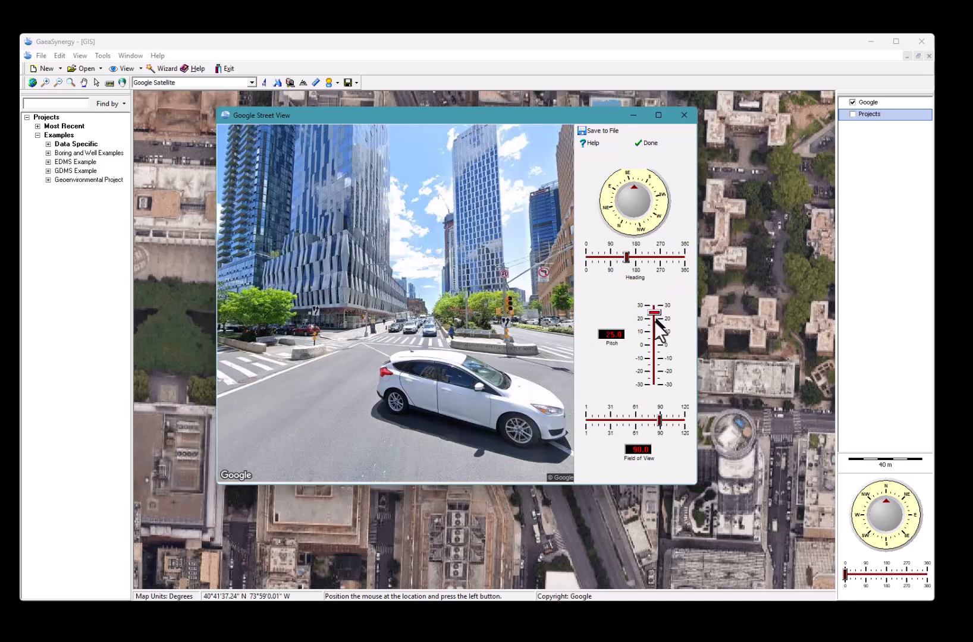
pyautogui.click(626, 421)
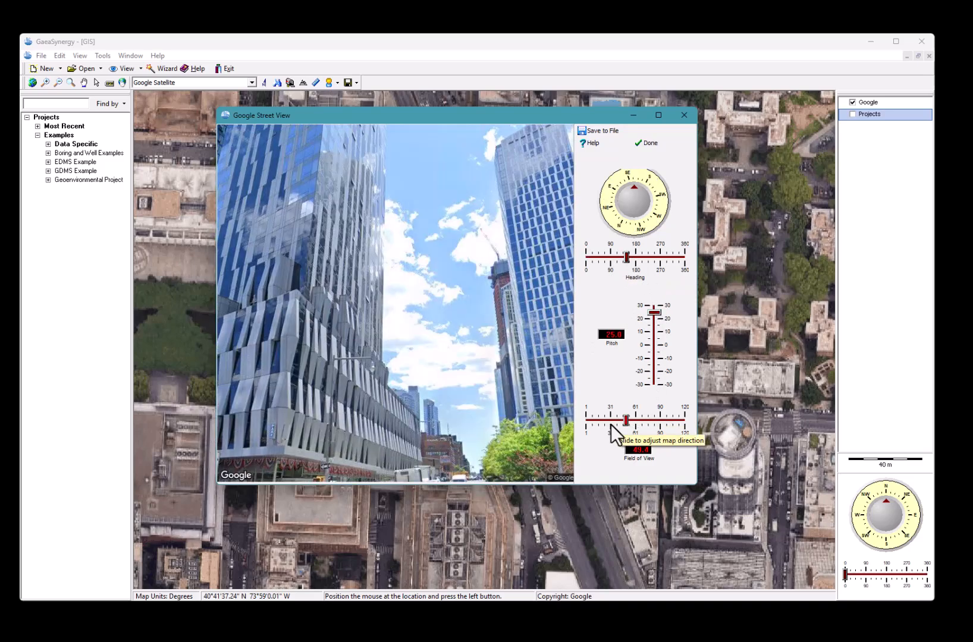
pyautogui.click(658, 422)
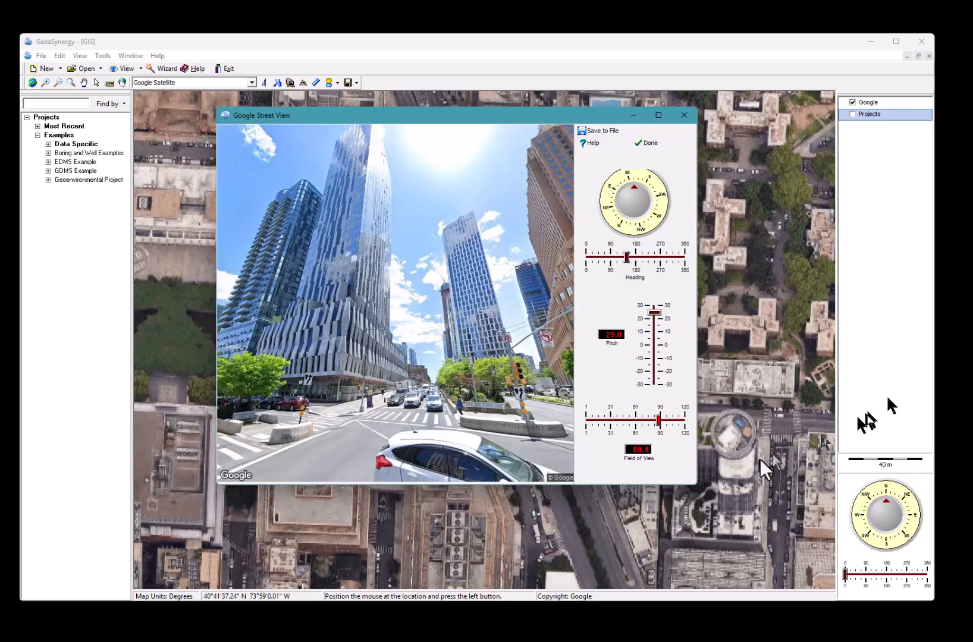
pyautogui.click(654, 358)
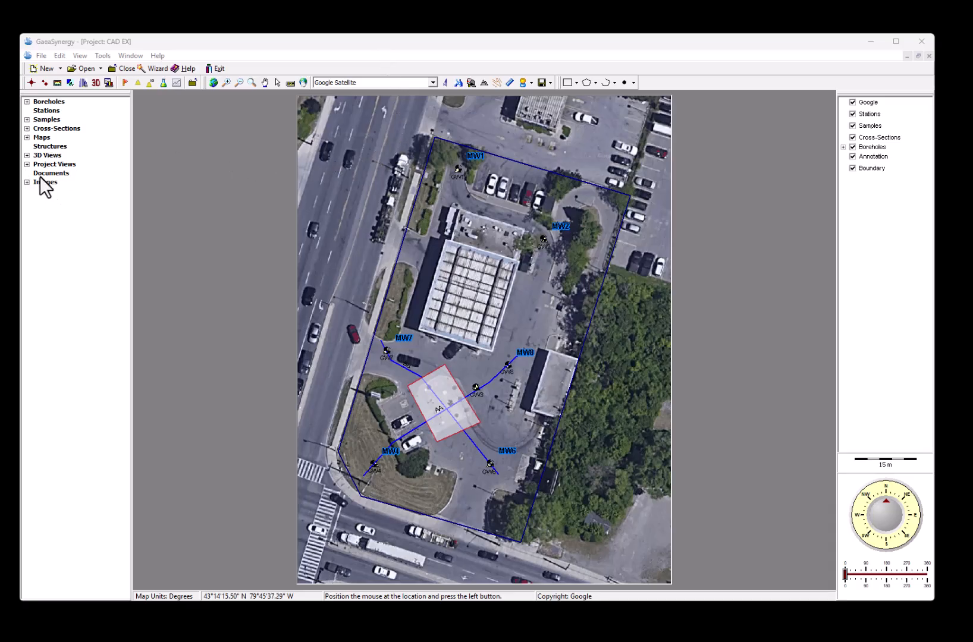
# Expand the CAD EX Maps, Project Views and 3D Views lists and open Groundwater Elevation
pyautogui.click(27, 138)
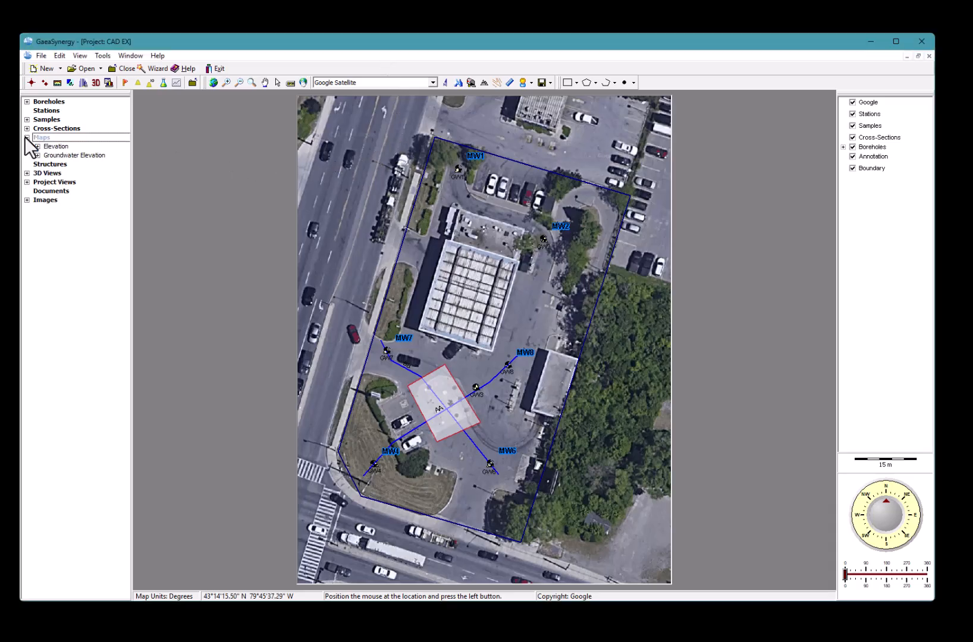
pyautogui.click(28, 182)
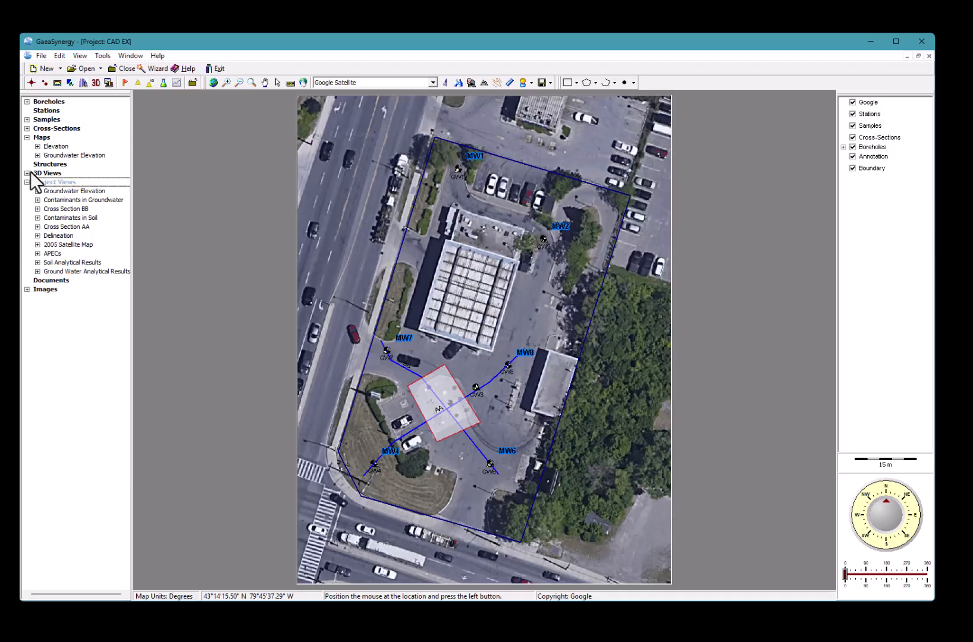
pyautogui.click(27, 173)
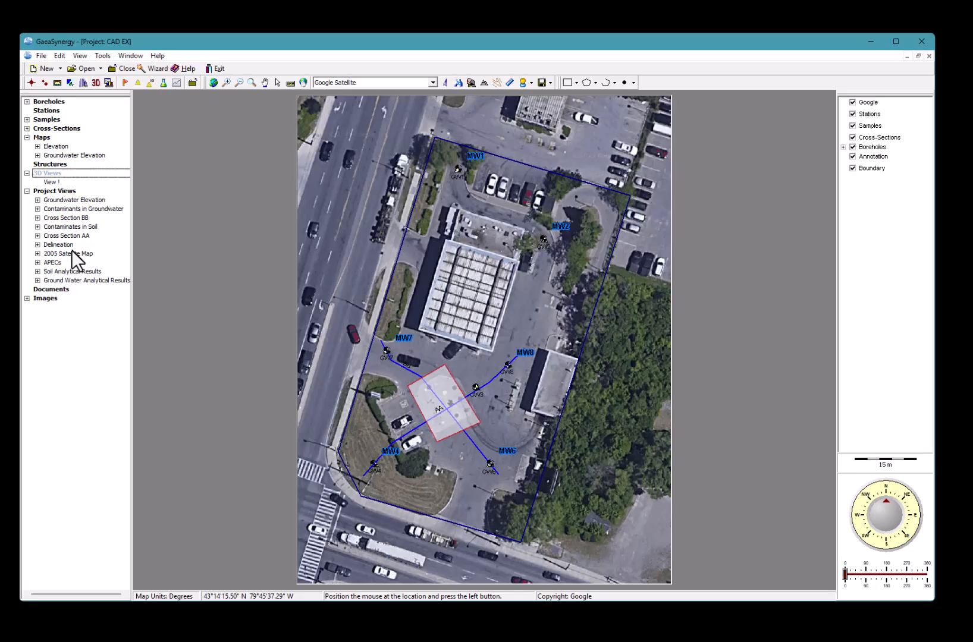
pyautogui.doubleClick(92, 199)
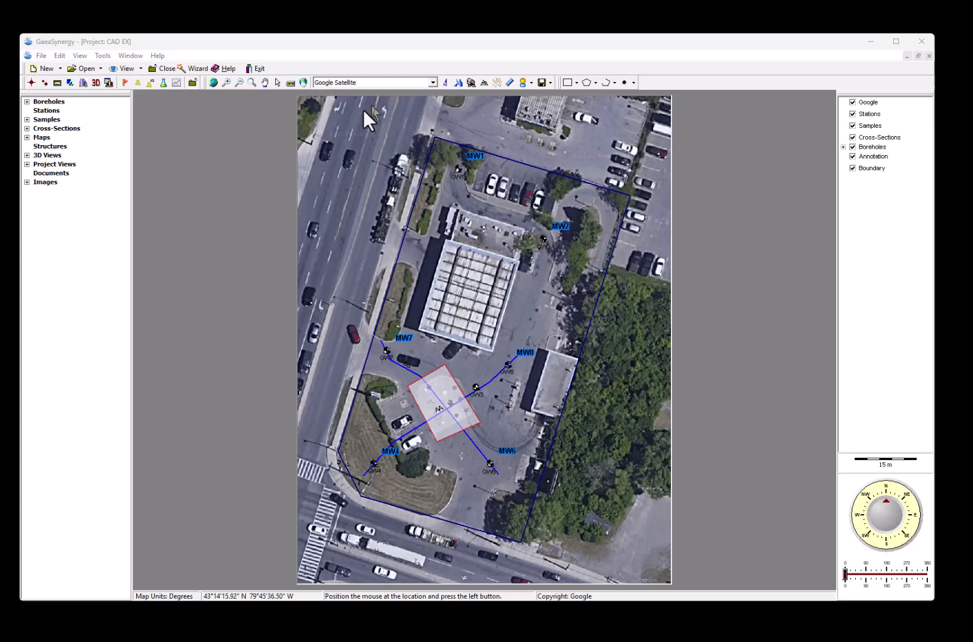
# Create a new Environmental contour map with dataset type Concentration and dataset name Benzene
pyautogui.click(61, 69)
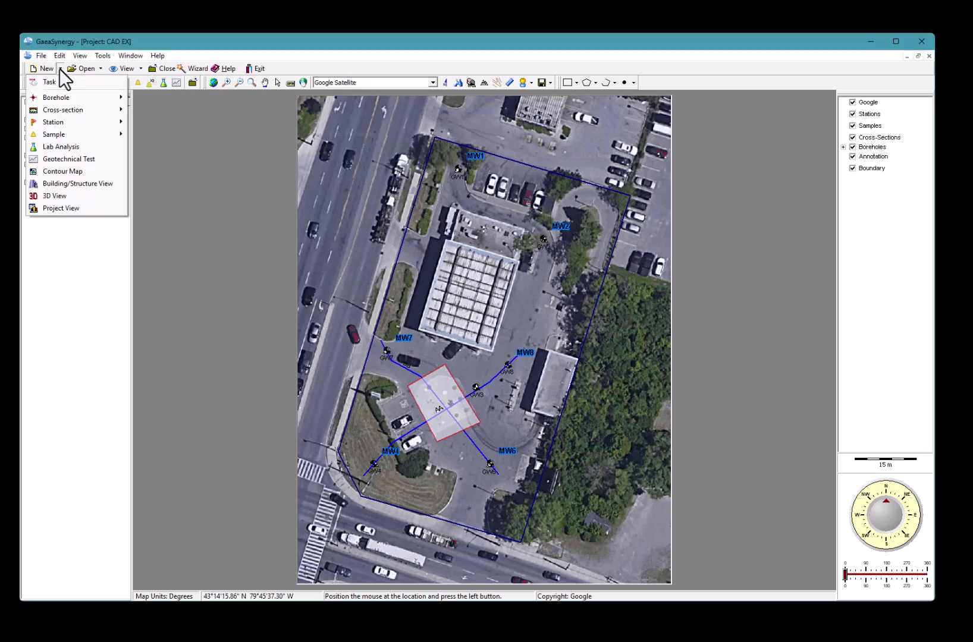
pyautogui.click(81, 173)
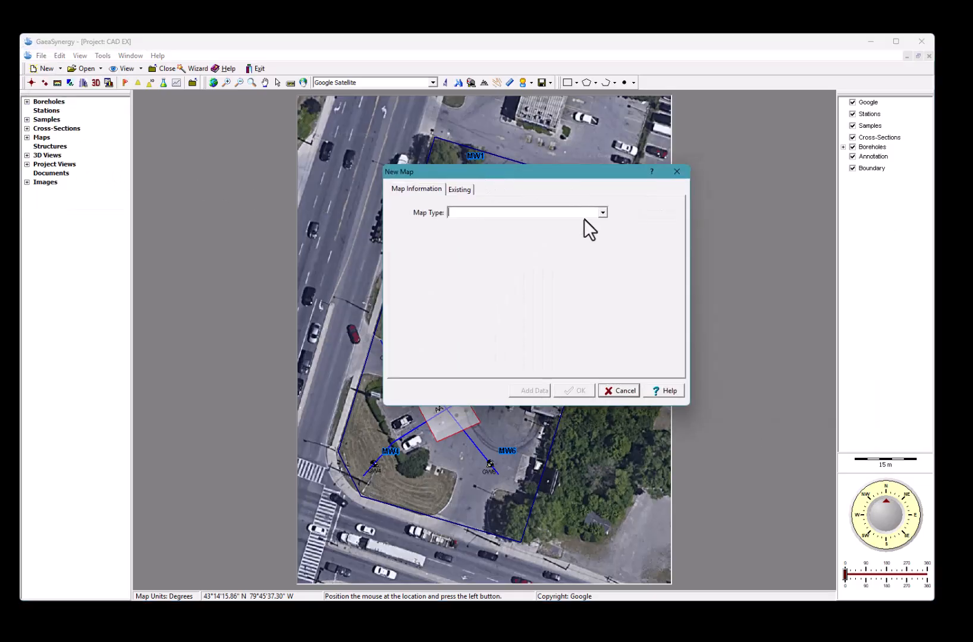
pyautogui.click(602, 213)
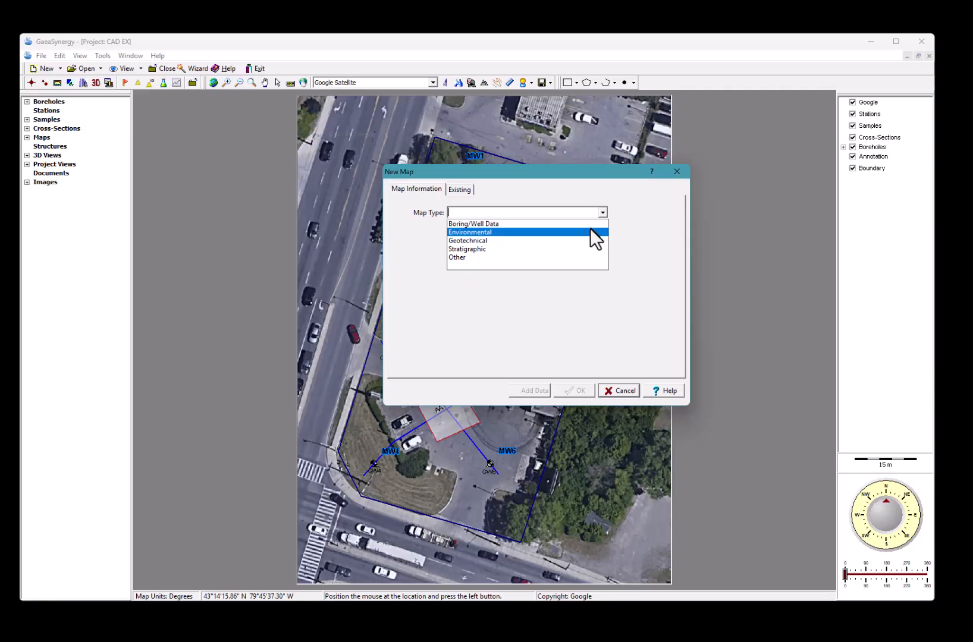
pyautogui.click(591, 227)
pyautogui.click(603, 231)
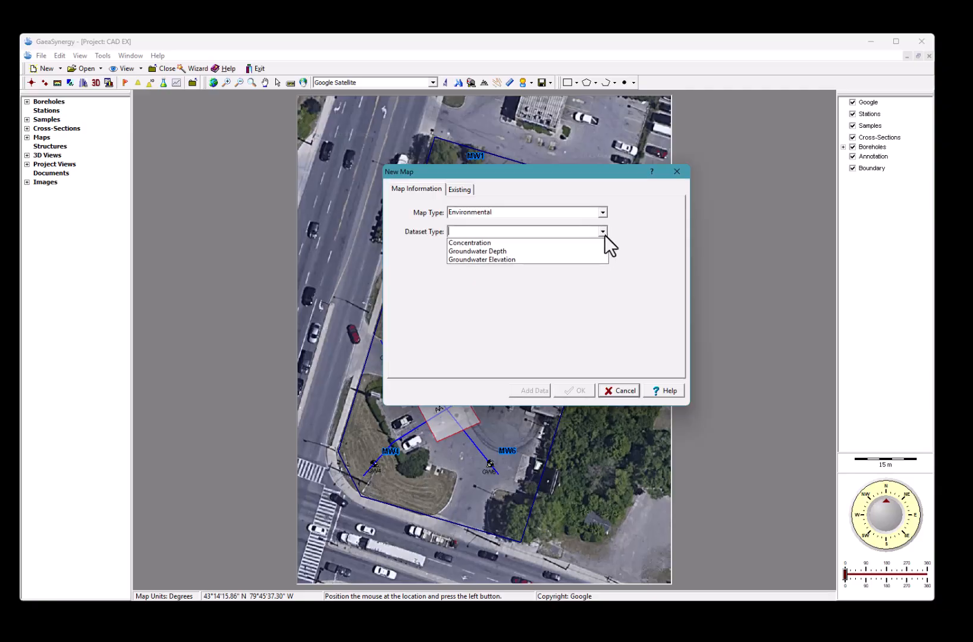
pyautogui.click(601, 241)
pyautogui.click(603, 250)
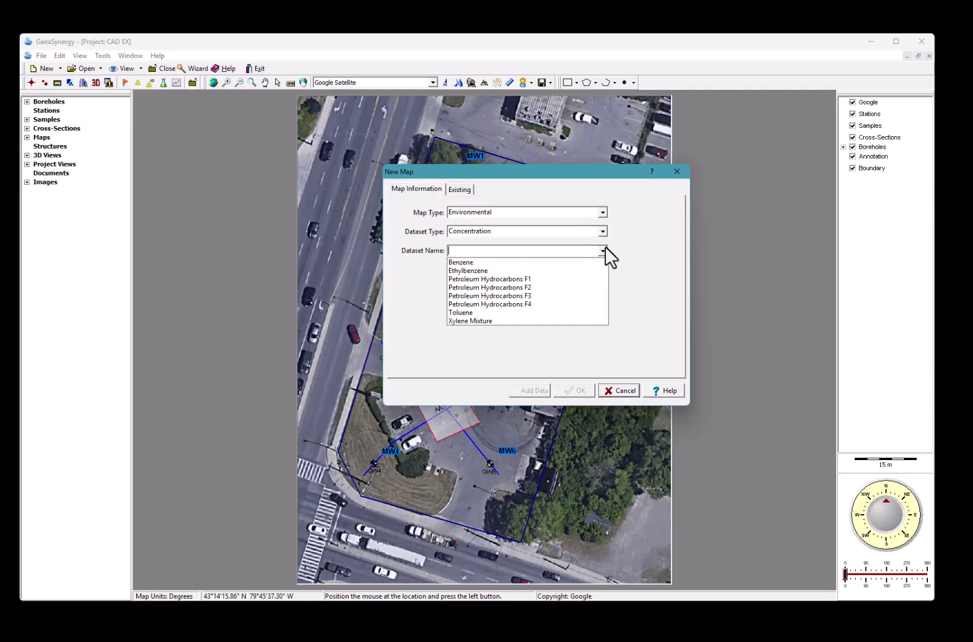
pyautogui.click(589, 263)
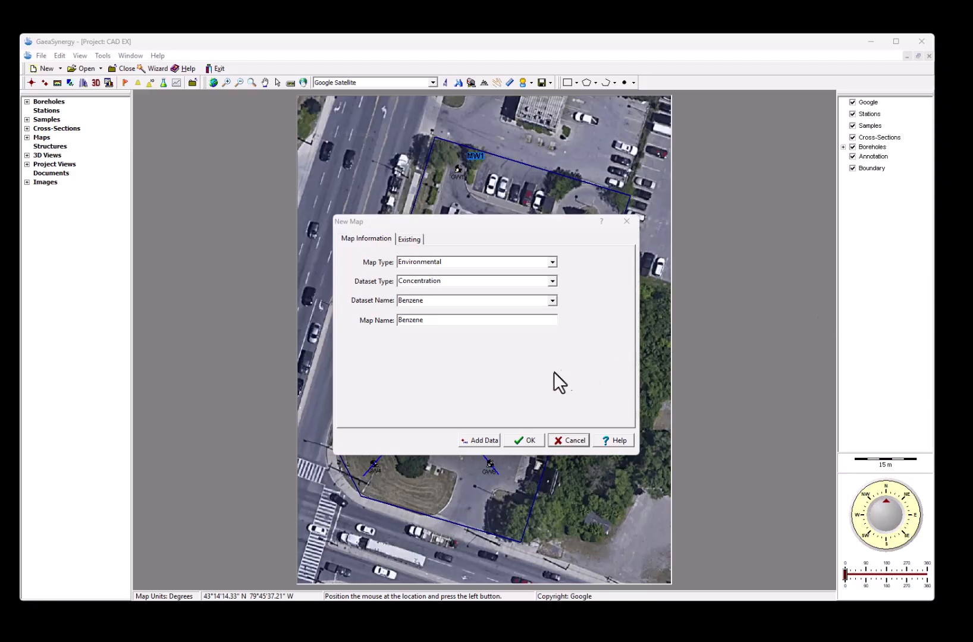
pyautogui.click(474, 442)
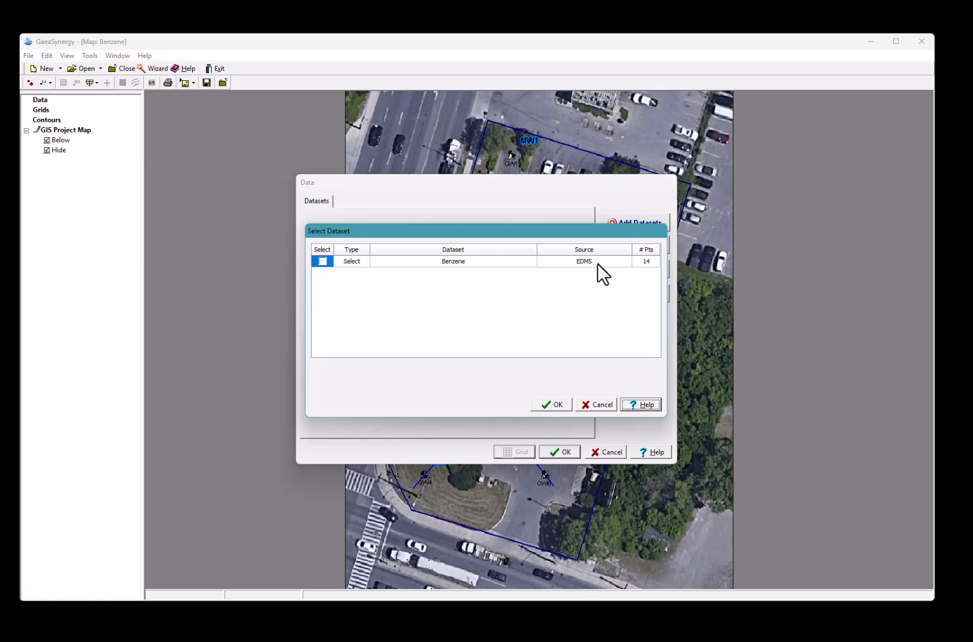
# Add the Benzene dataset of 14 points to the map, summarised by Maximum values
pyautogui.click(358, 262)
pyautogui.click(366, 261)
pyautogui.click(365, 261)
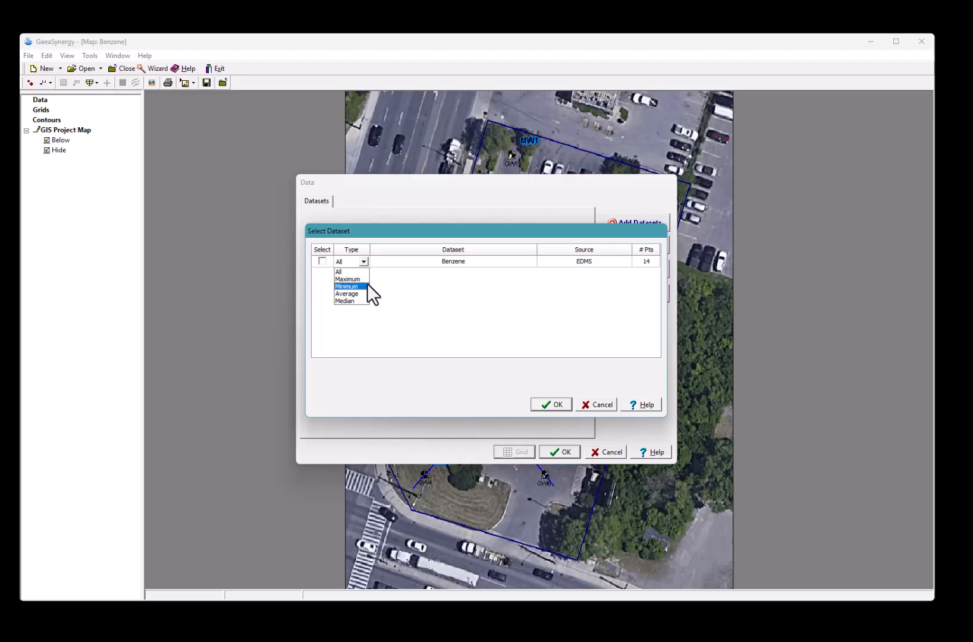
pyautogui.click(368, 280)
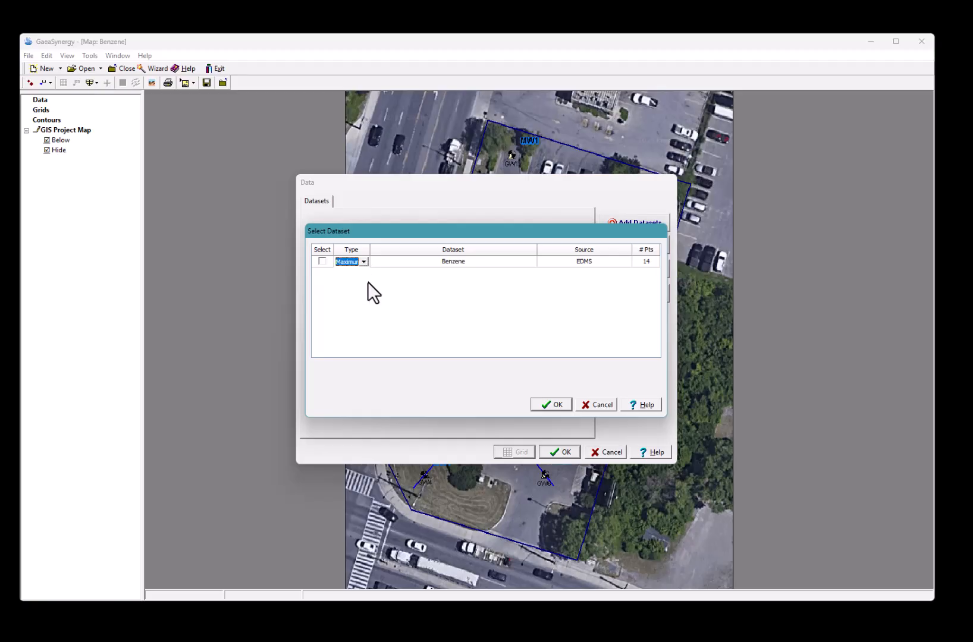
pyautogui.click(322, 261)
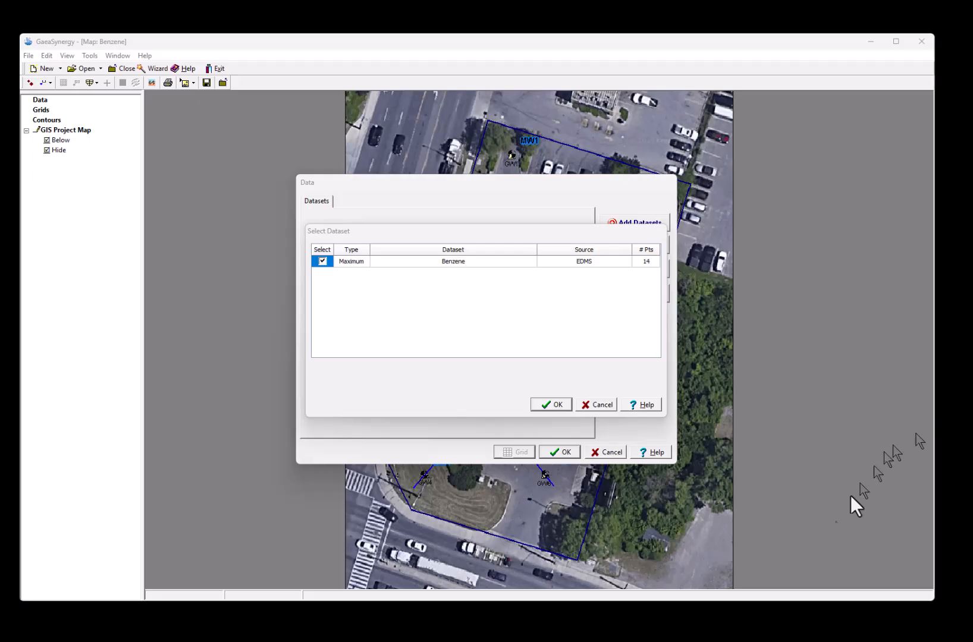
pyautogui.click(542, 406)
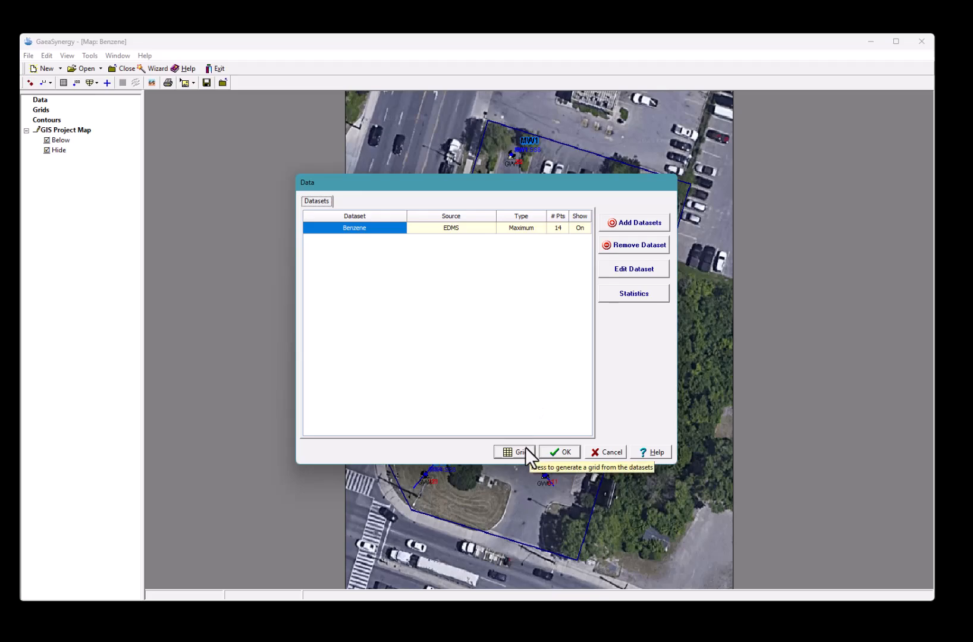
# Generate a Minimum Curvature Benzene grid at 1.5 interval, bounded by the project boundary
pyautogui.click(524, 451)
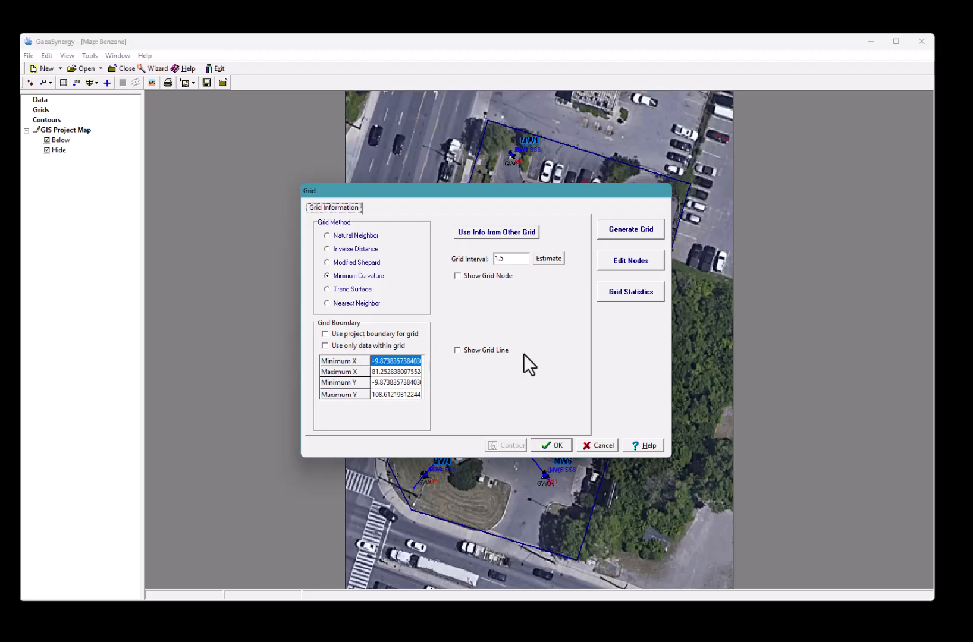
pyautogui.click(411, 335)
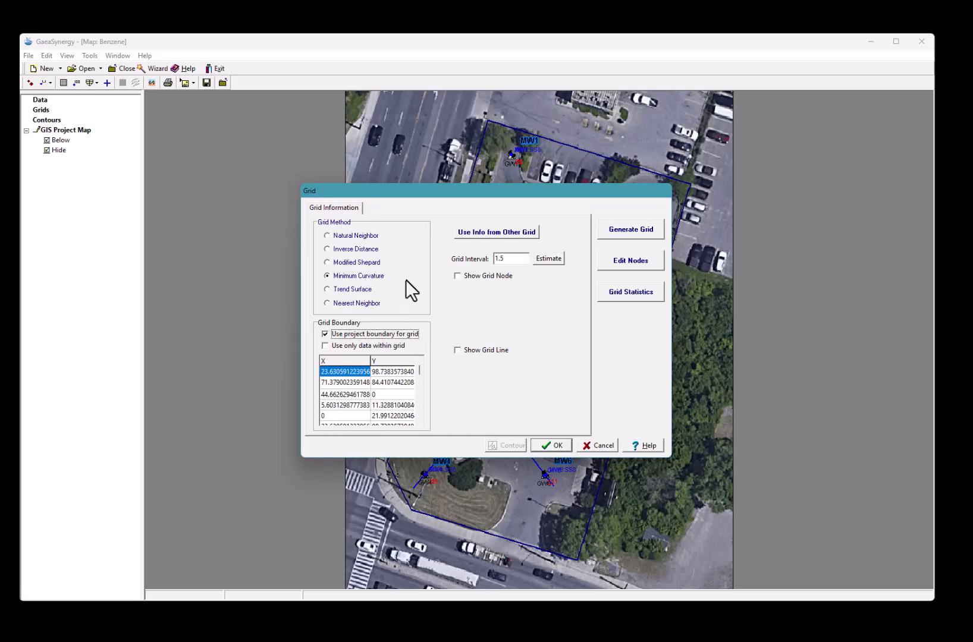
pyautogui.click(648, 233)
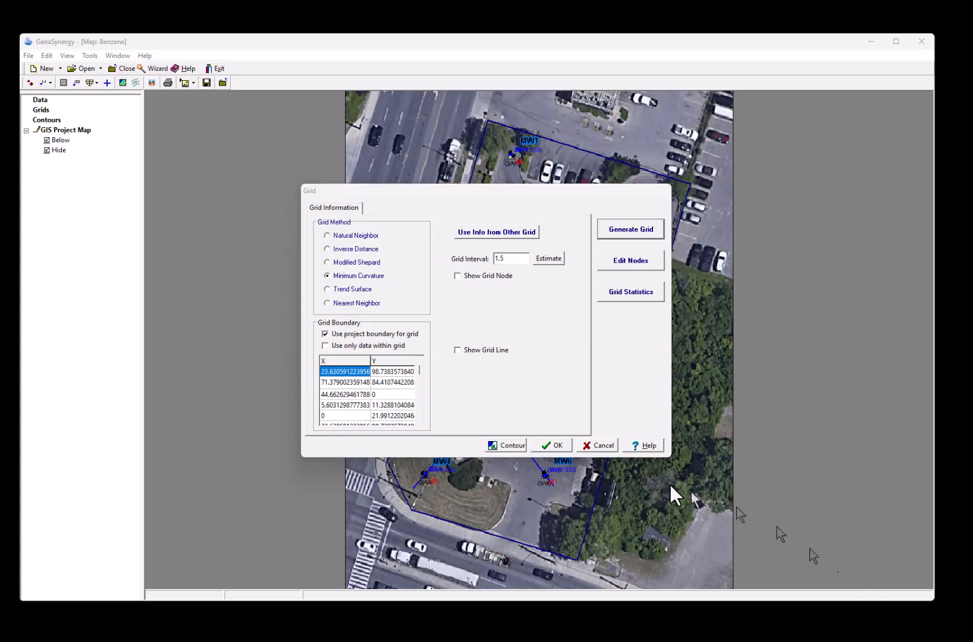
pyautogui.click(498, 448)
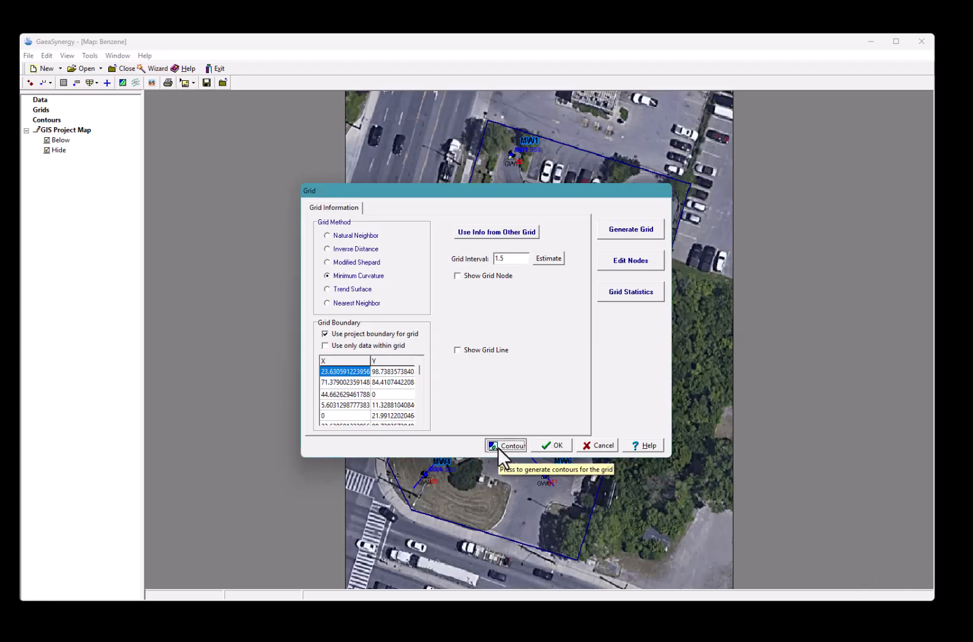
# Draw colour-filled Benzene contours from minimum 0 to 450 at 50 intervals
pyautogui.click(505, 446)
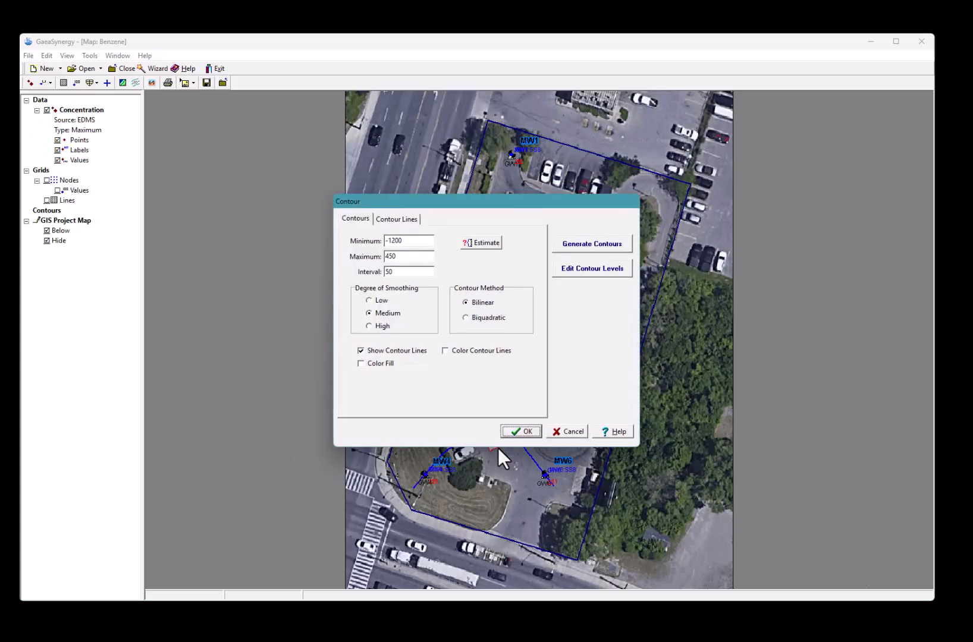
pyautogui.click(360, 363)
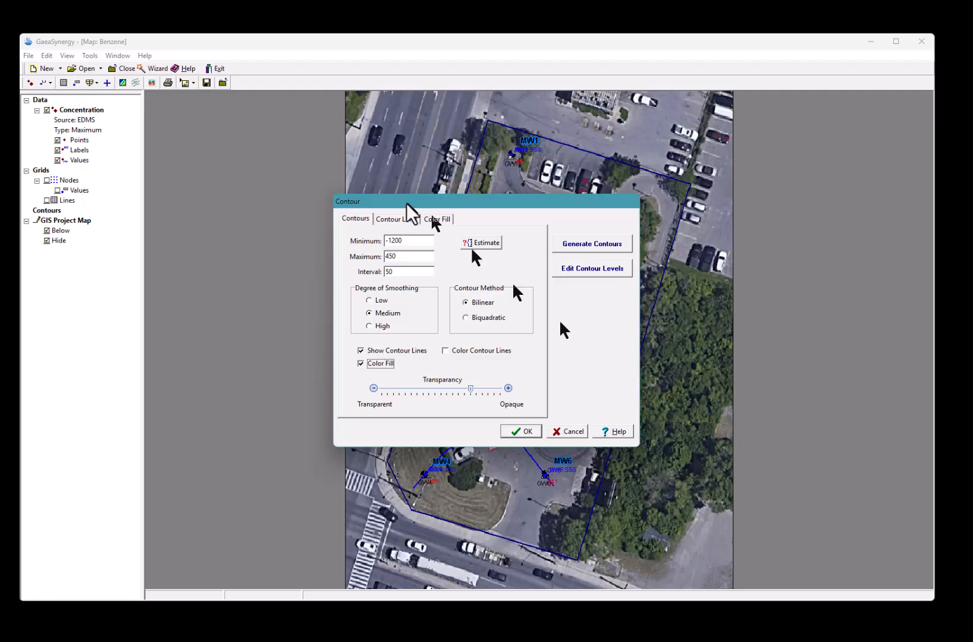
pyautogui.click(420, 240)
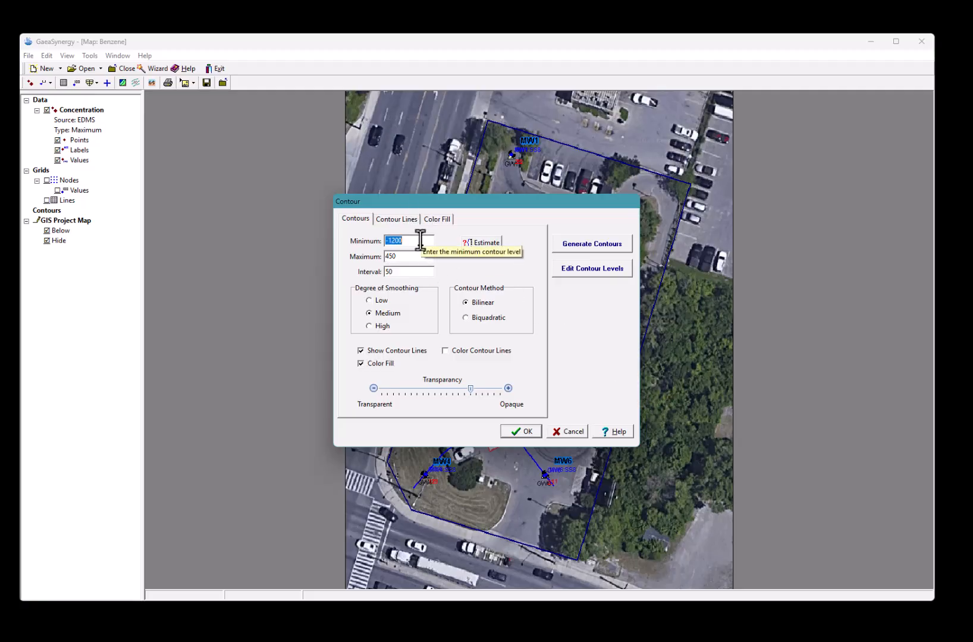
pyautogui.write('0')
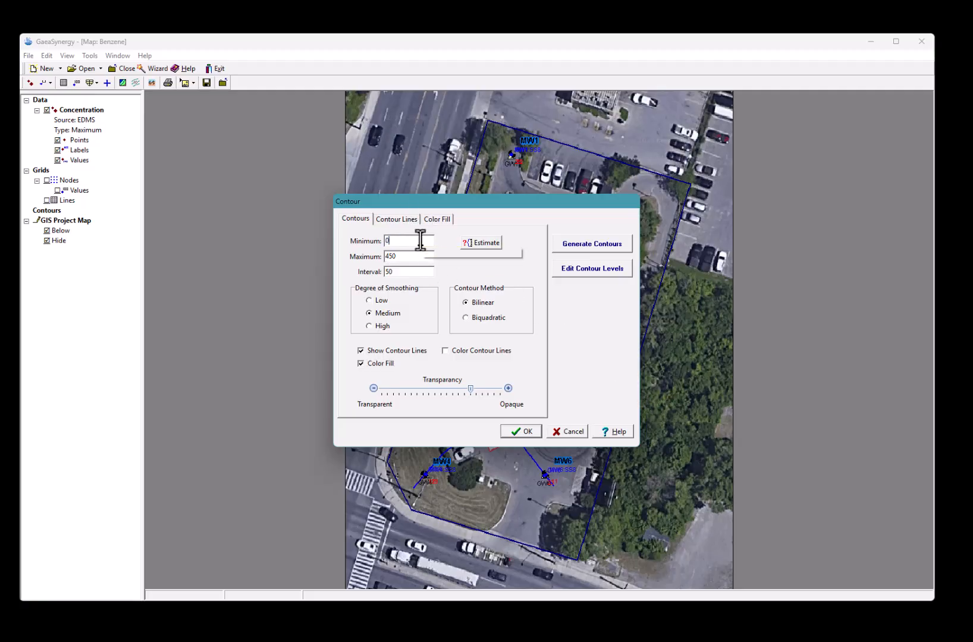
pyautogui.click(415, 270)
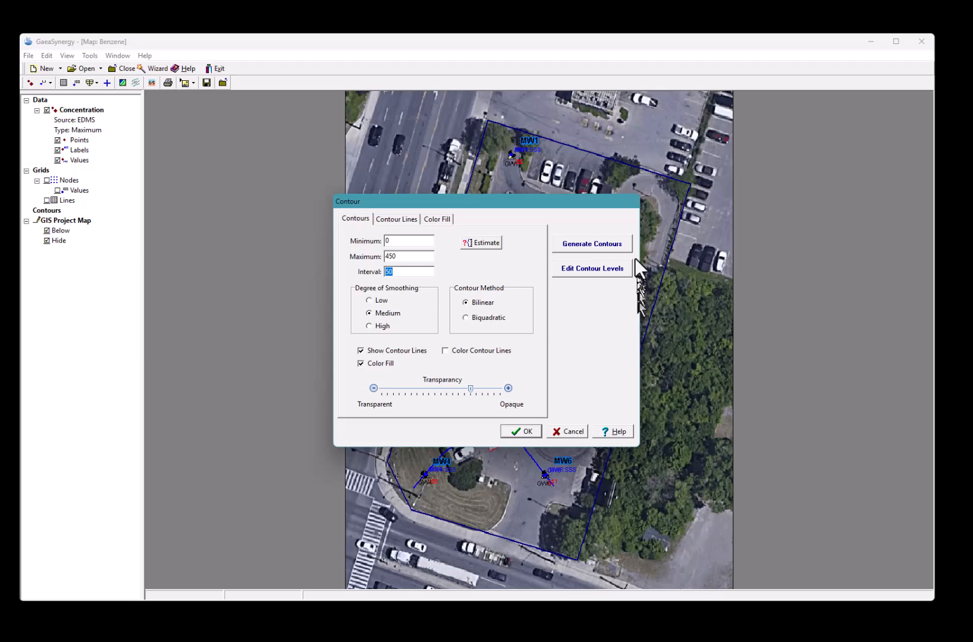
pyautogui.click(597, 244)
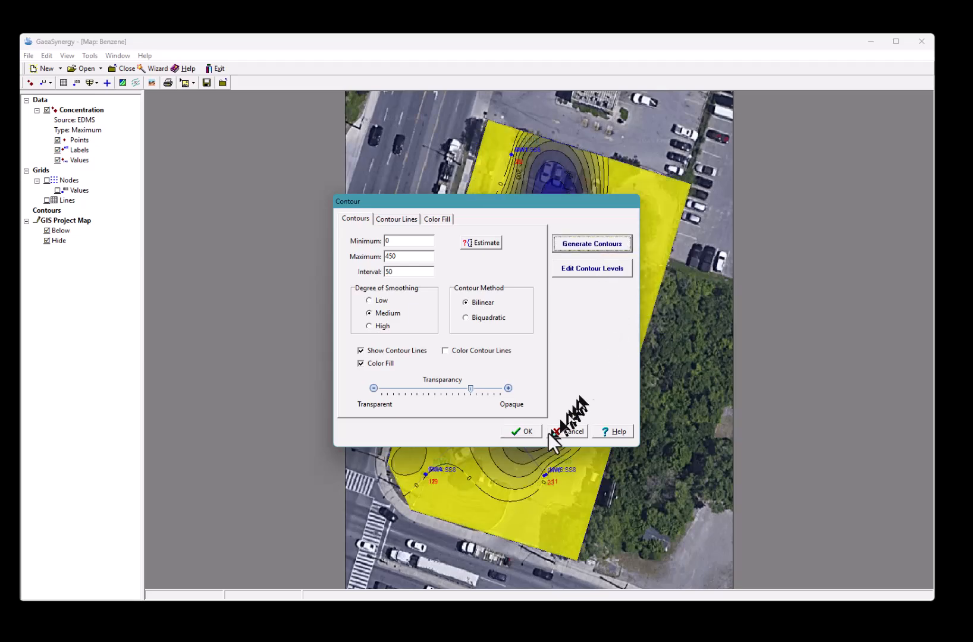
pyautogui.click(517, 432)
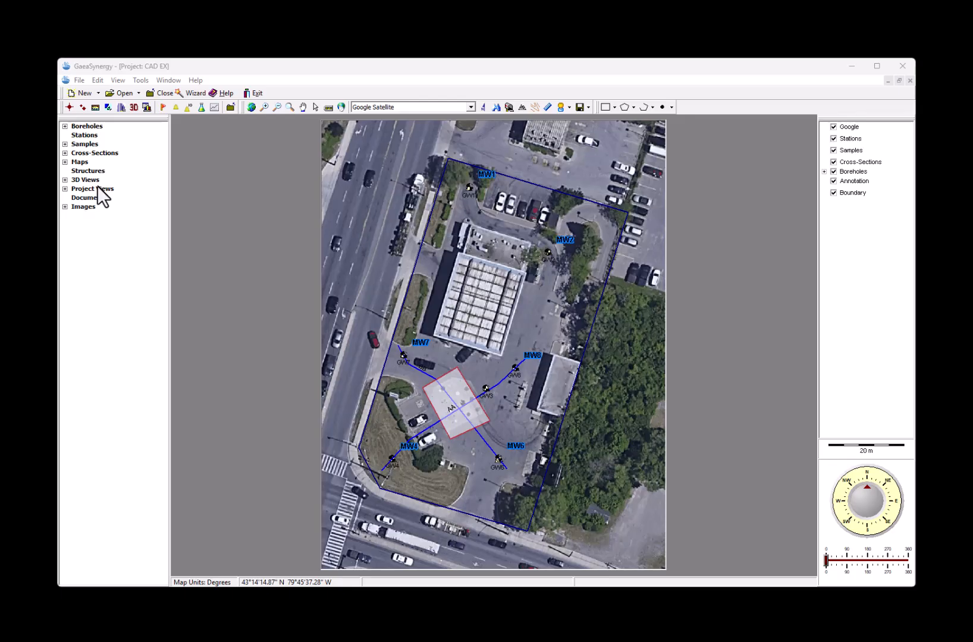
# Create a new 3D view of the CAD EX project named 'View 2'
pyautogui.click(97, 91)
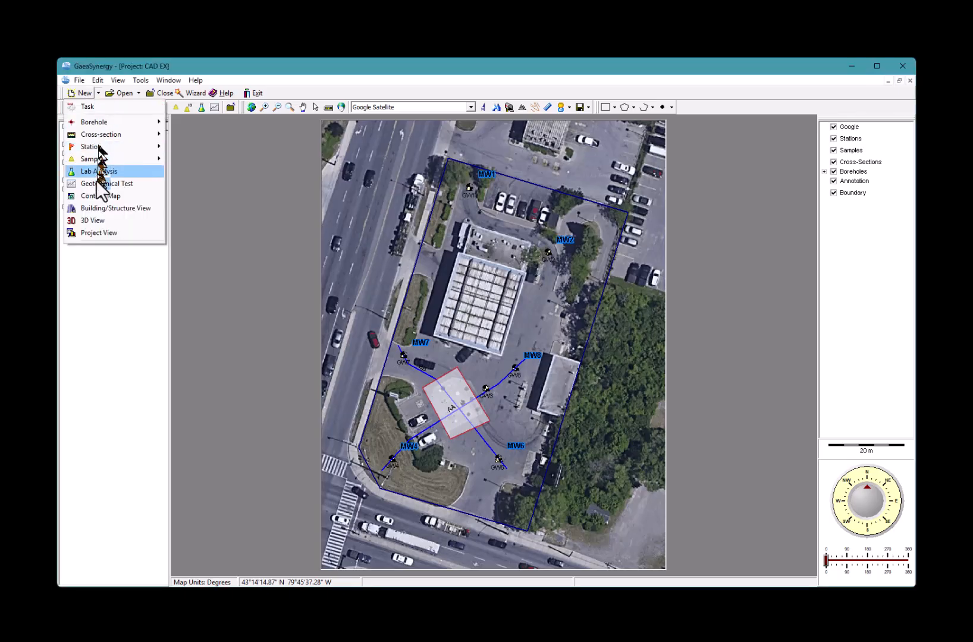
pyautogui.click(109, 225)
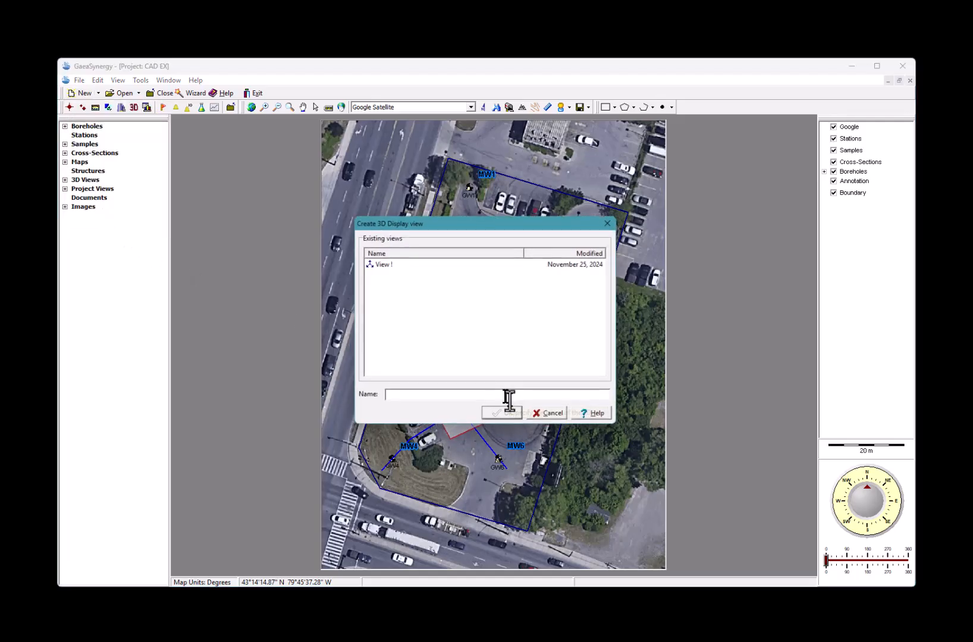
pyautogui.write('V')
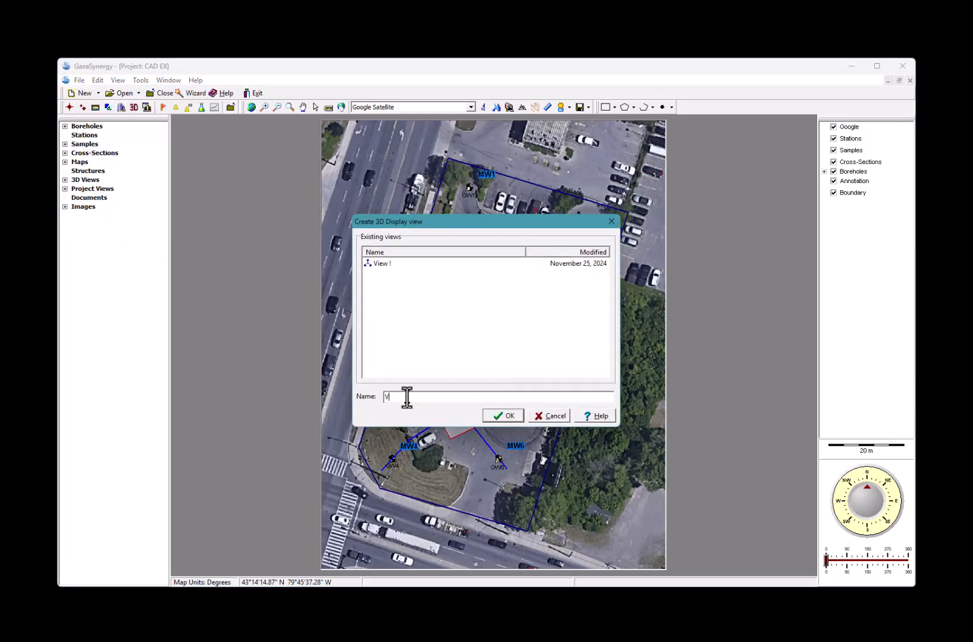
pyautogui.write('iew 2')
pyautogui.click(491, 419)
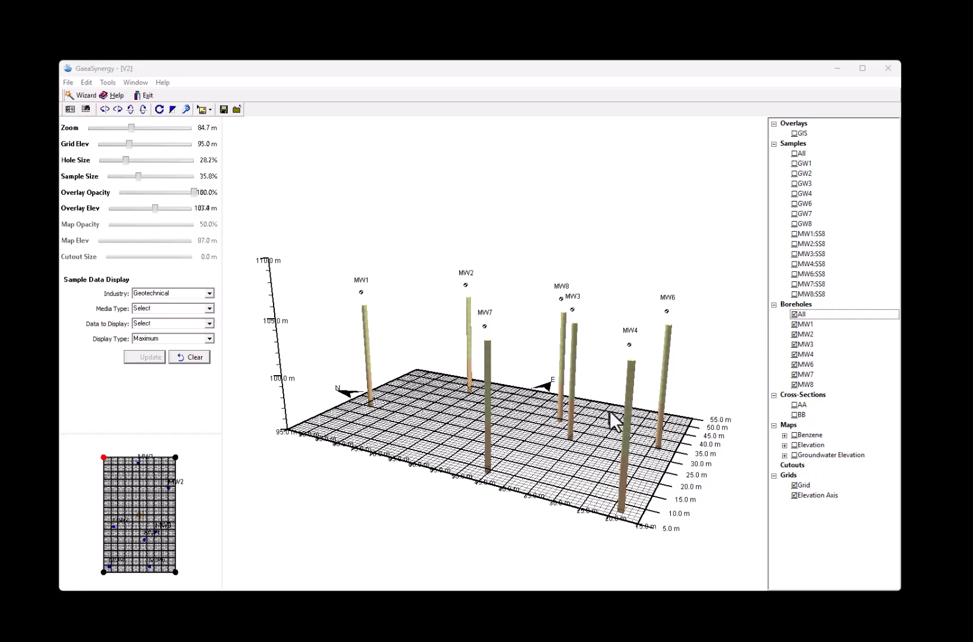
# Orbit the borehole model, toggle MW1 off and on, and raise Hole Size to 49.2%
pyautogui.moveTo(528, 452); pyautogui.dragTo(504, 463)
pyautogui.scroll(5, 504, 462)
pyautogui.scroll(-3, 504, 462)
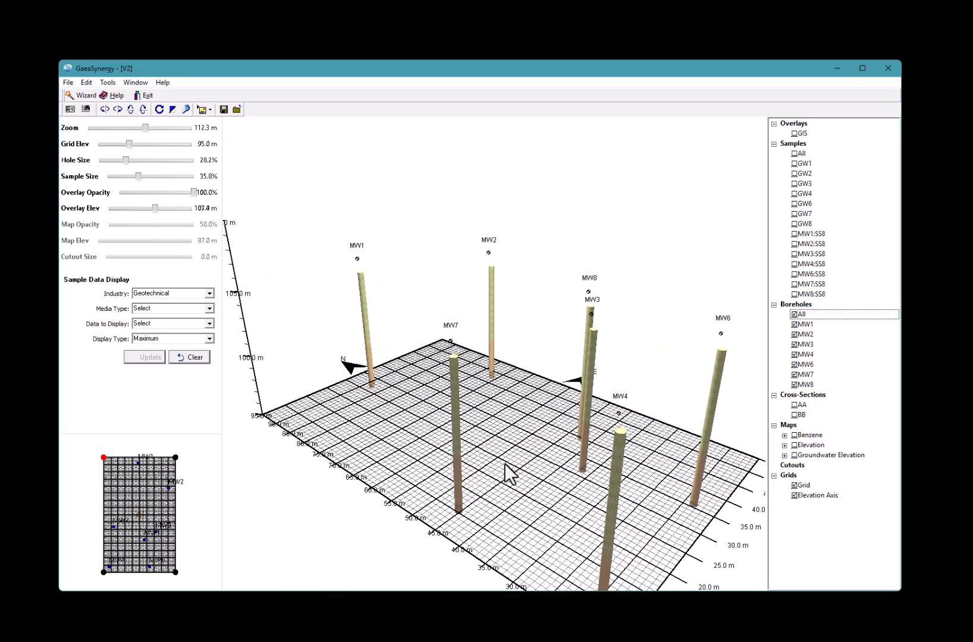
pyautogui.moveTo(480, 471)
pyautogui.mouseDown()
pyautogui.moveTo(520, 391)
pyautogui.moveTo(526, 304)
pyautogui.moveTo(466, 409)
pyautogui.moveTo(373, 410)
pyautogui.moveTo(439, 451)
pyautogui.moveTo(478, 452)
pyautogui.moveTo(483, 470)
pyautogui.mouseUp()
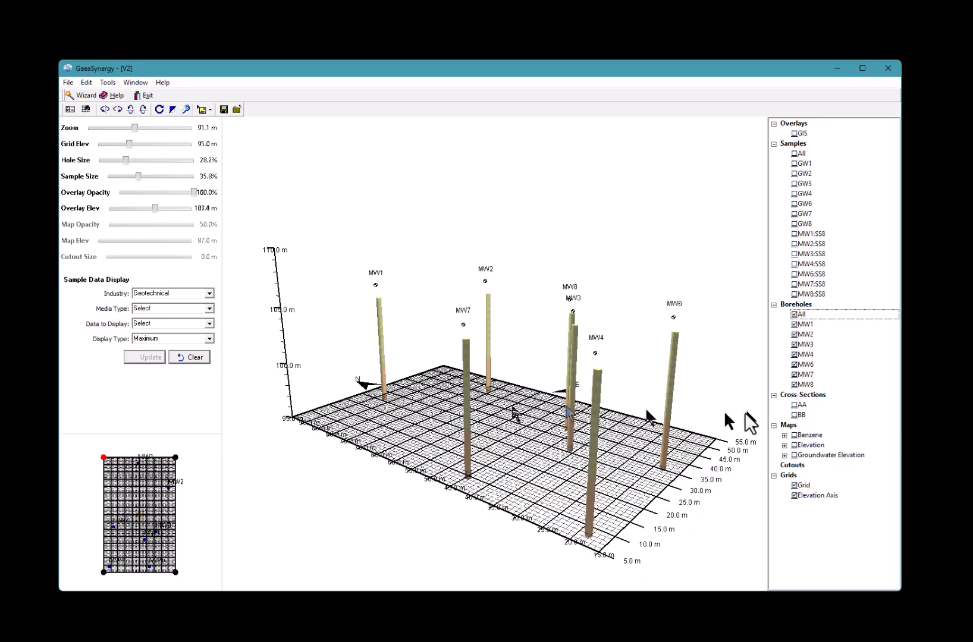
pyautogui.click(796, 325)
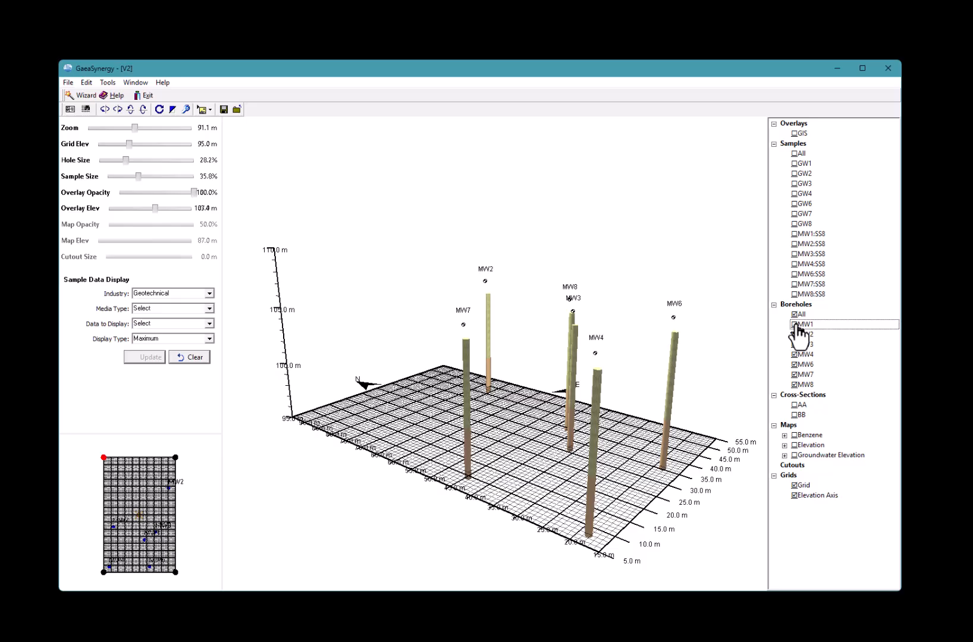
pyautogui.click(795, 324)
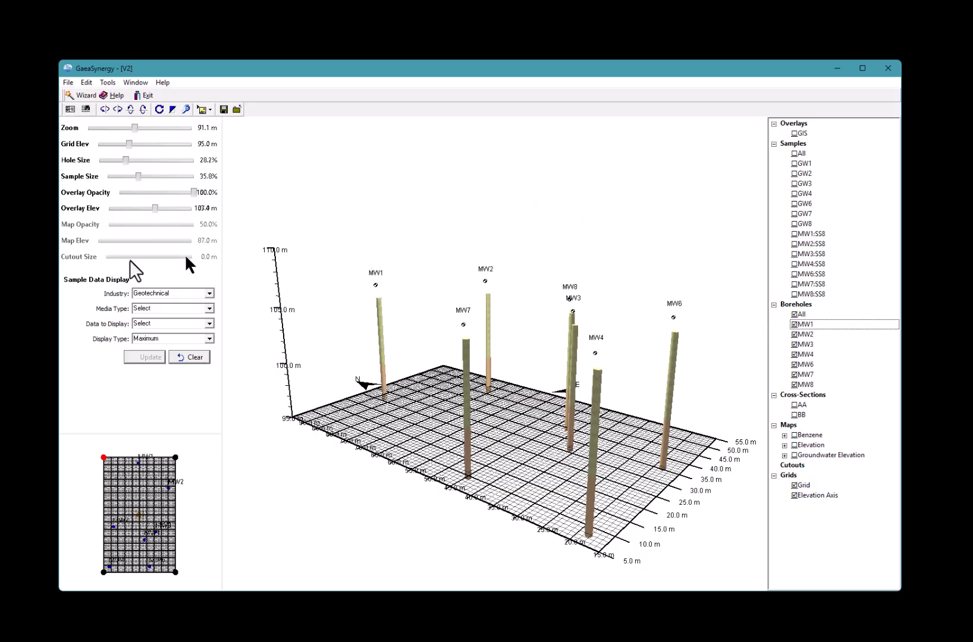
pyautogui.moveTo(125, 161); pyautogui.dragTo(145, 163)
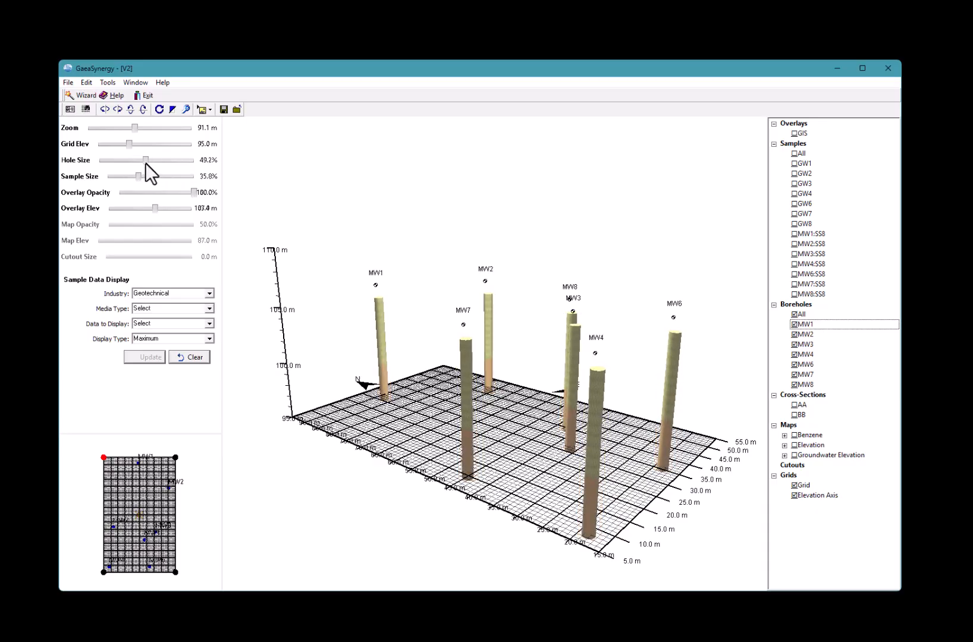
# Show cross-sections AA and BB, toggle AA's CL layer, then hide both sections
pyautogui.click(795, 406)
pyautogui.click(795, 436)
pyautogui.moveTo(690, 496); pyautogui.dragTo(789, 507)
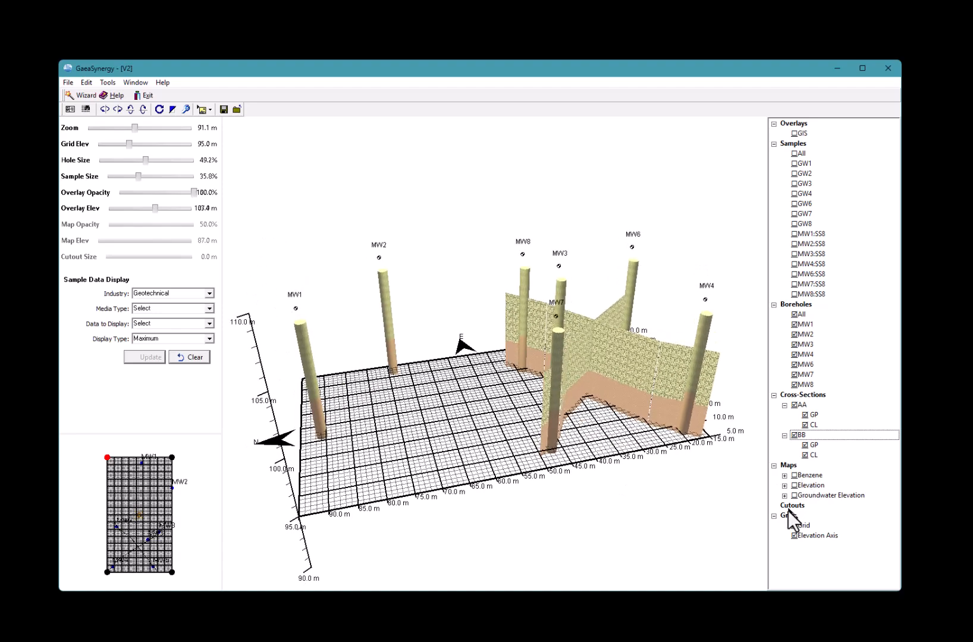
pyautogui.click(805, 425)
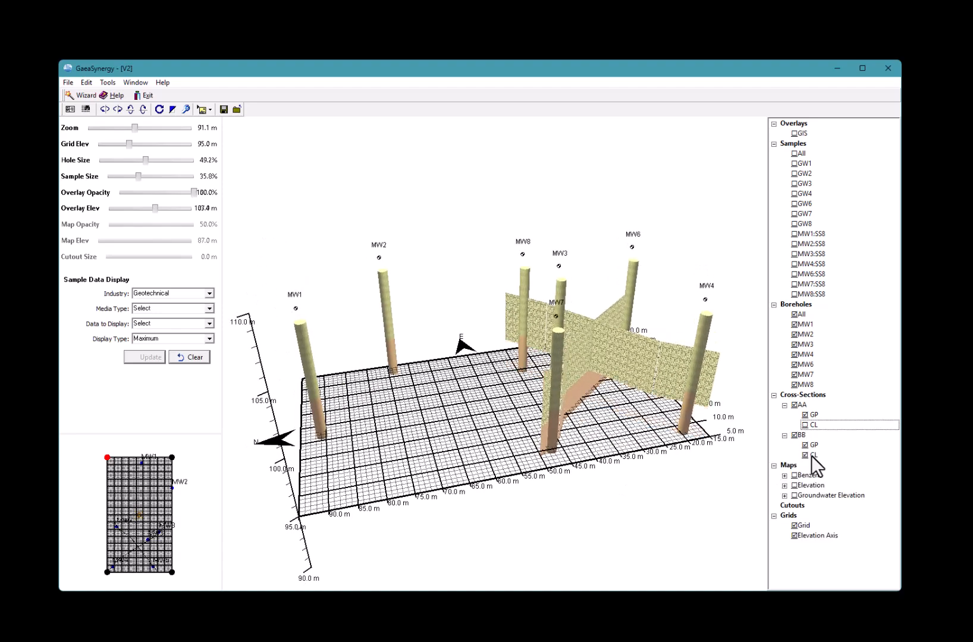
pyautogui.click(805, 426)
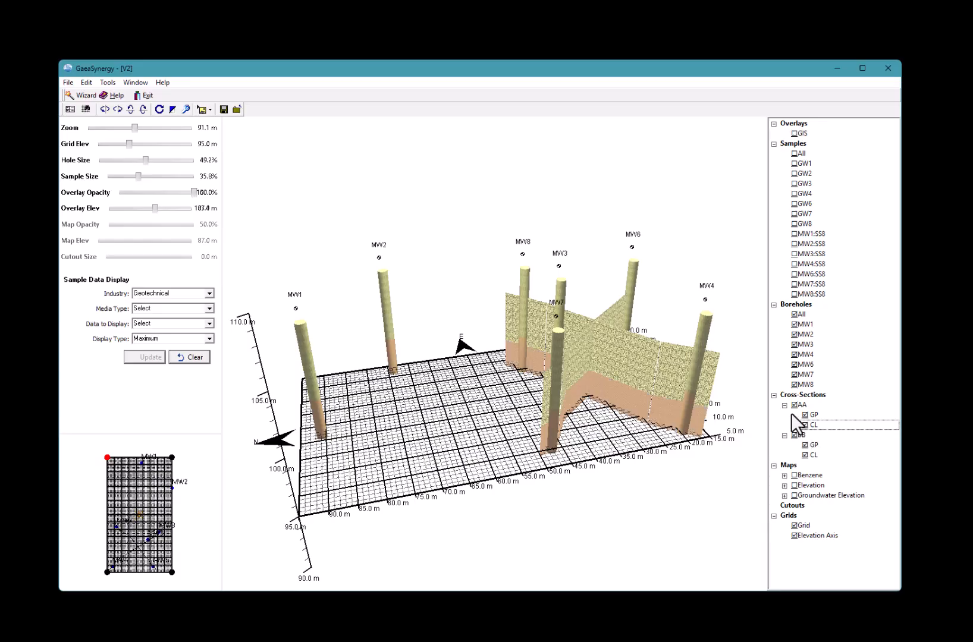
pyautogui.click(795, 405)
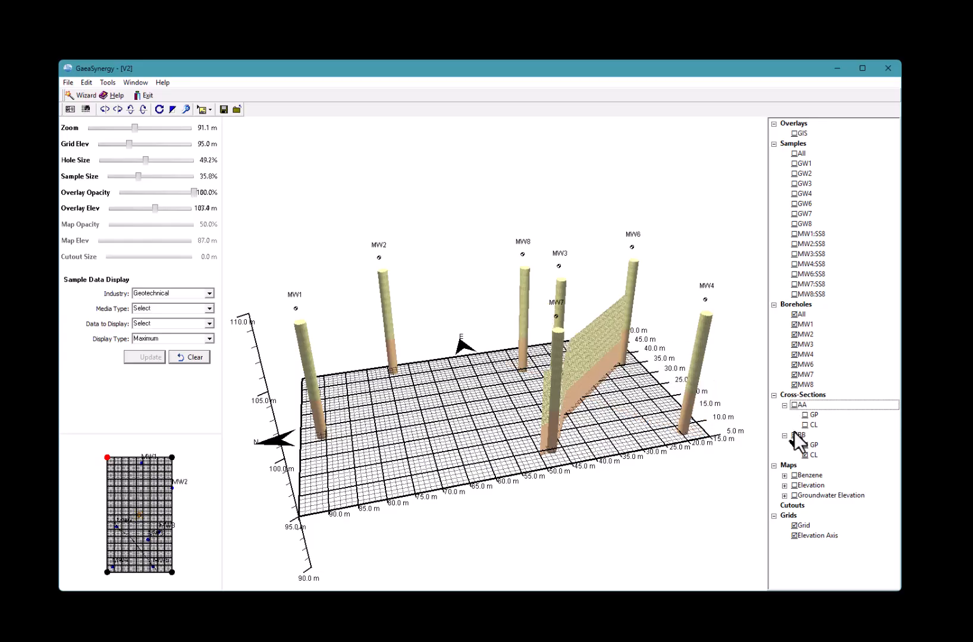
pyautogui.click(794, 435)
# Hide boreholes to inspect samples shrunk to 21.0%, then hide samples and show all boreholes
pyautogui.click(795, 315)
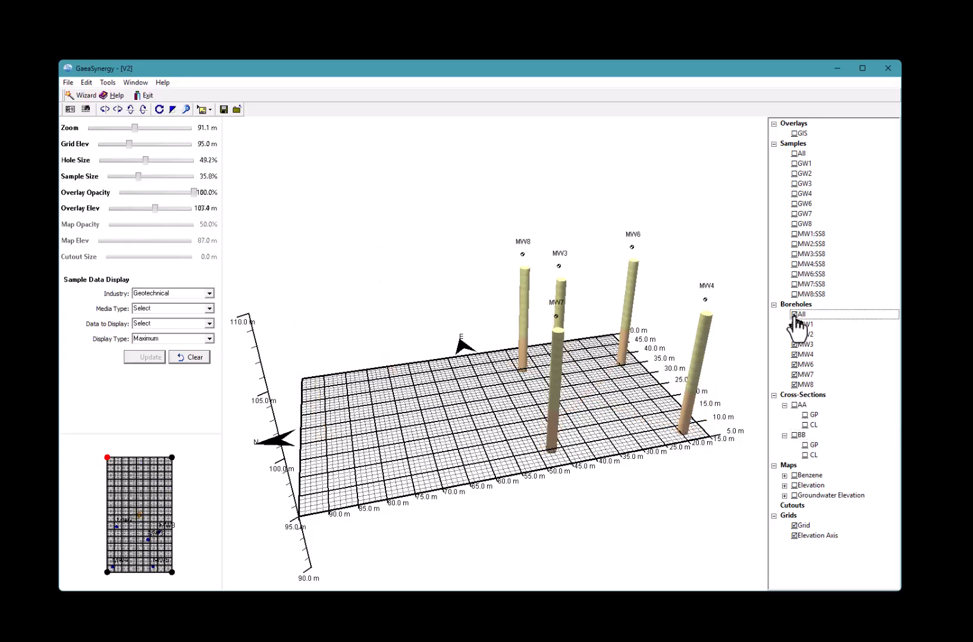
pyautogui.click(796, 156)
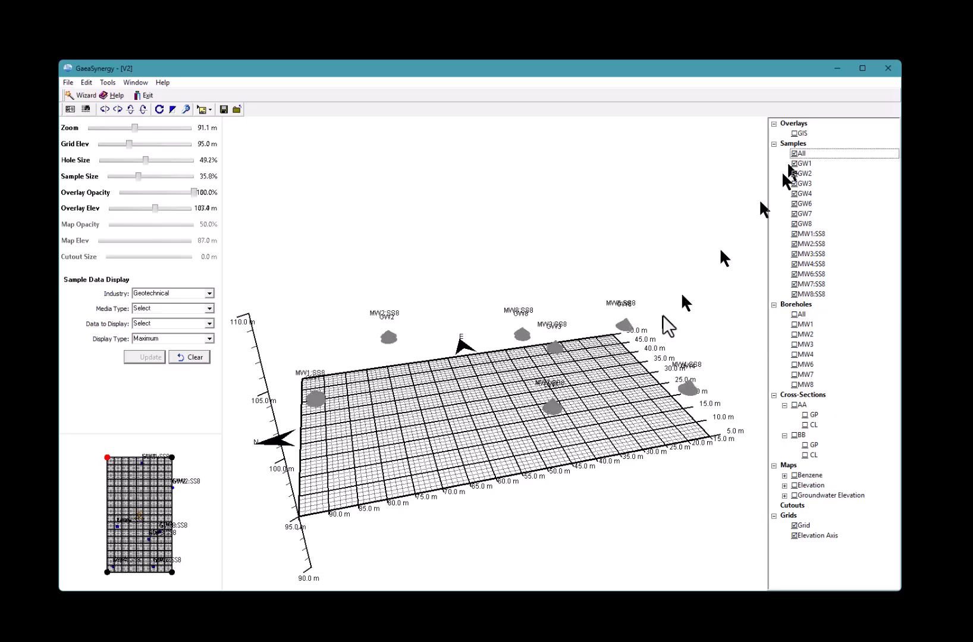
pyautogui.moveTo(598, 366); pyautogui.dragTo(591, 321)
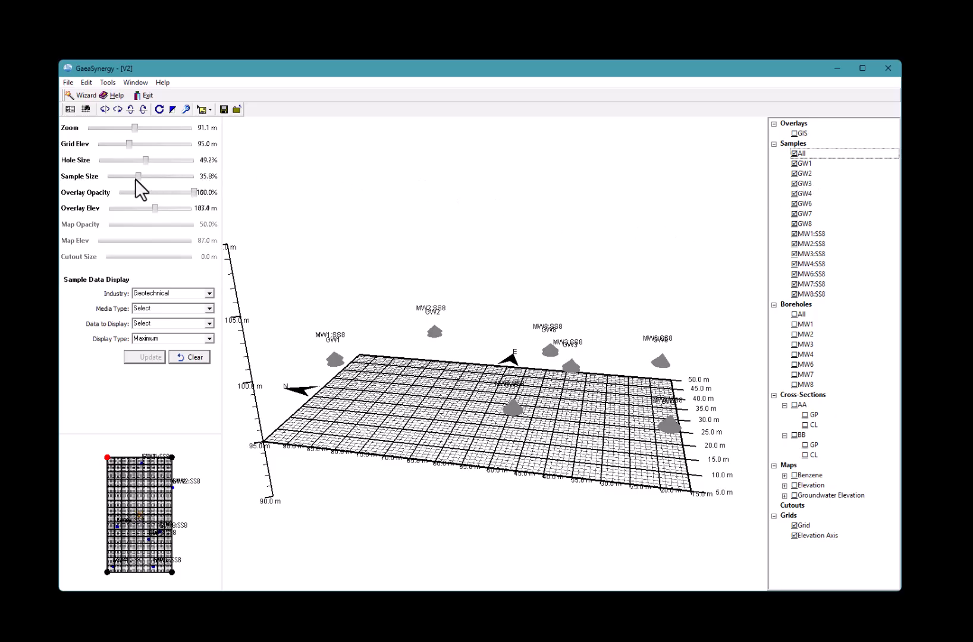
pyautogui.moveTo(140, 176)
pyautogui.mouseDown()
pyautogui.moveTo(168, 179)
pyautogui.moveTo(126, 182)
pyautogui.mouseUp()
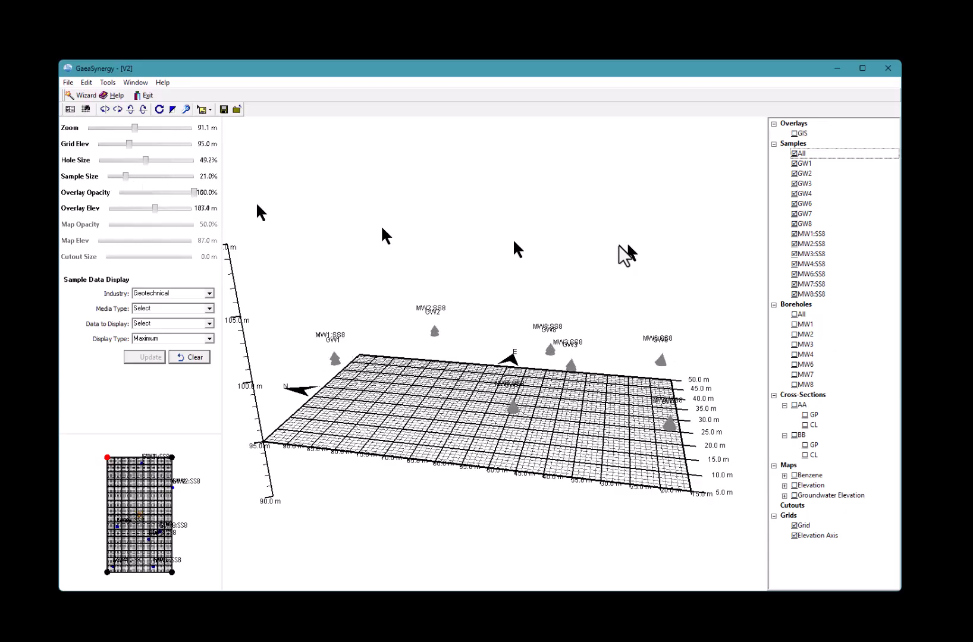
pyautogui.click(793, 153)
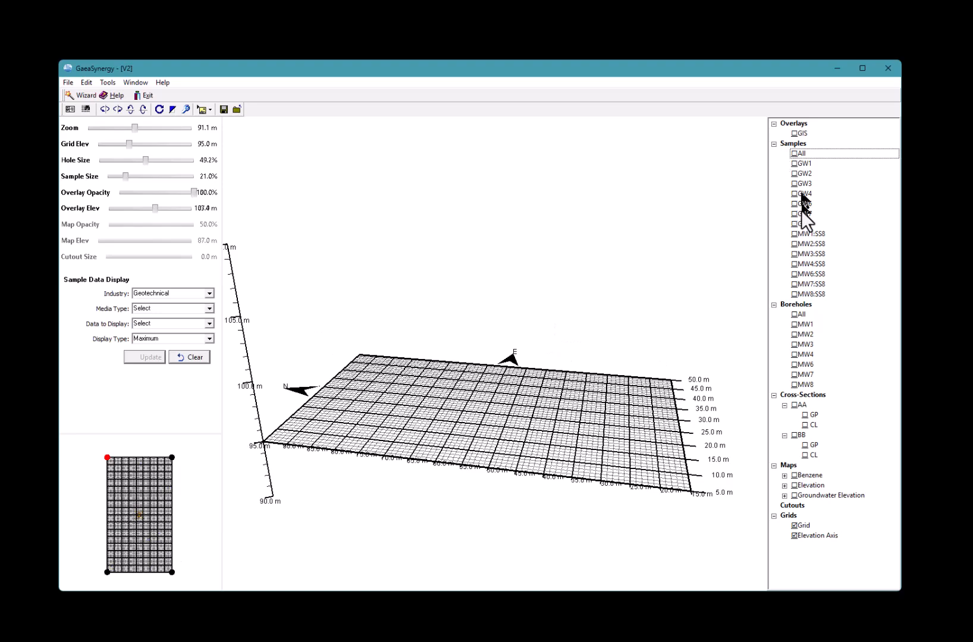
pyautogui.click(793, 314)
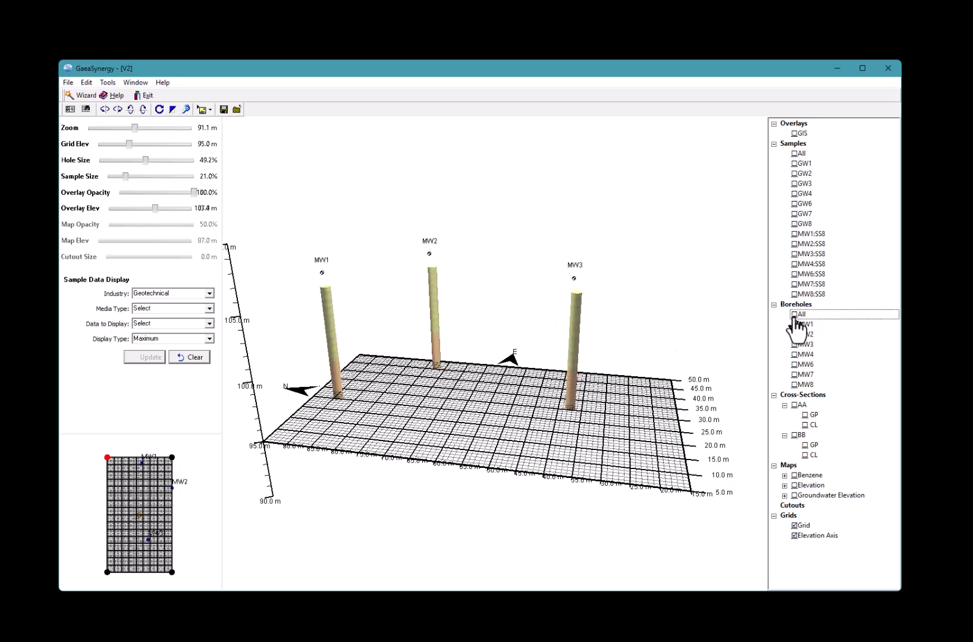
pyautogui.click(795, 134)
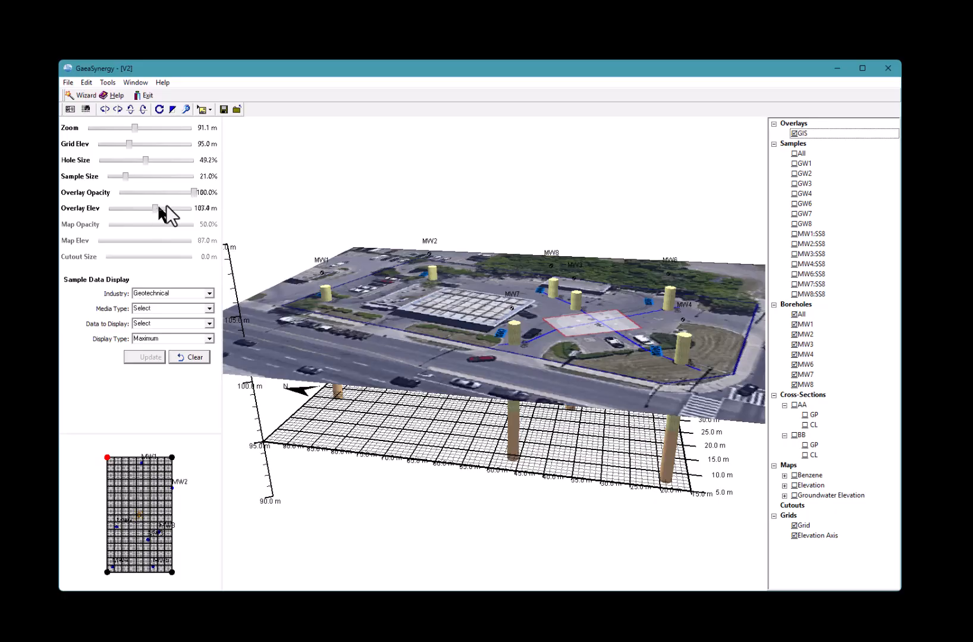
pyautogui.click(794, 133)
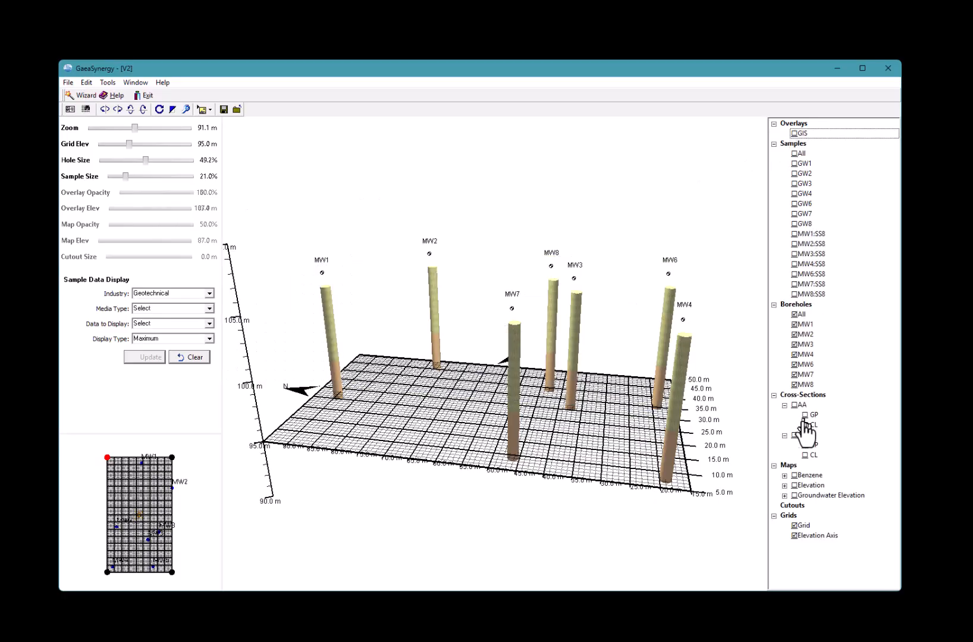
# Show the Benzene map in 3D, lower its opacity slightly, and orbit to a flatter view
pyautogui.click(794, 475)
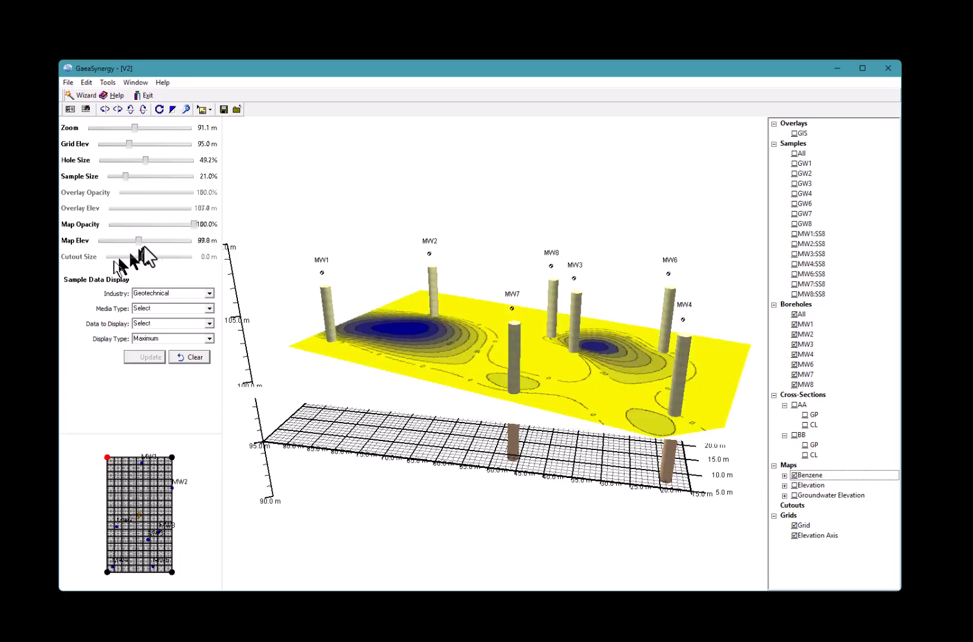
pyautogui.moveTo(186, 226); pyautogui.dragTo(137, 259)
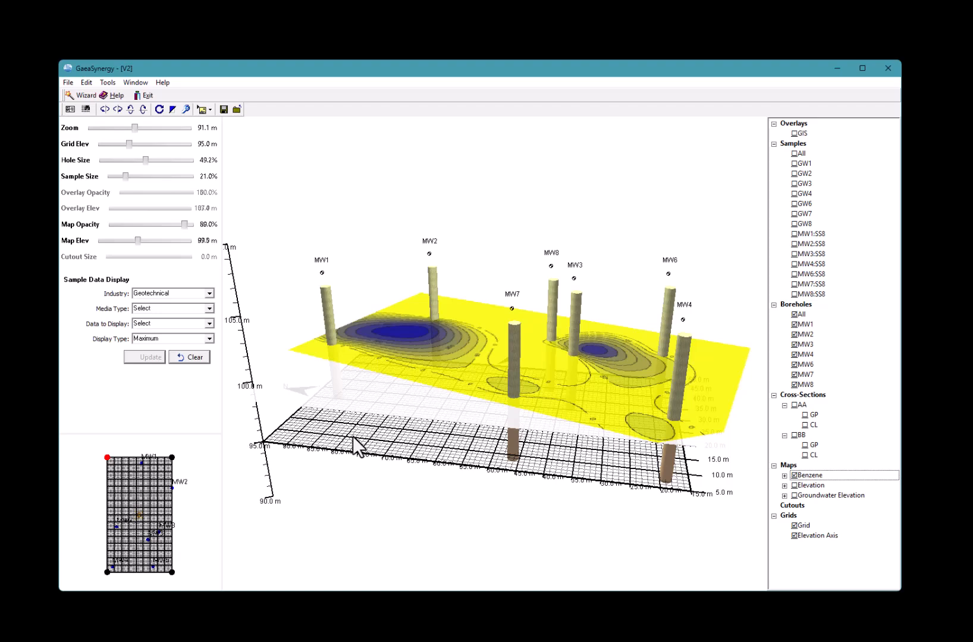
pyautogui.moveTo(426, 531); pyautogui.dragTo(373, 521)
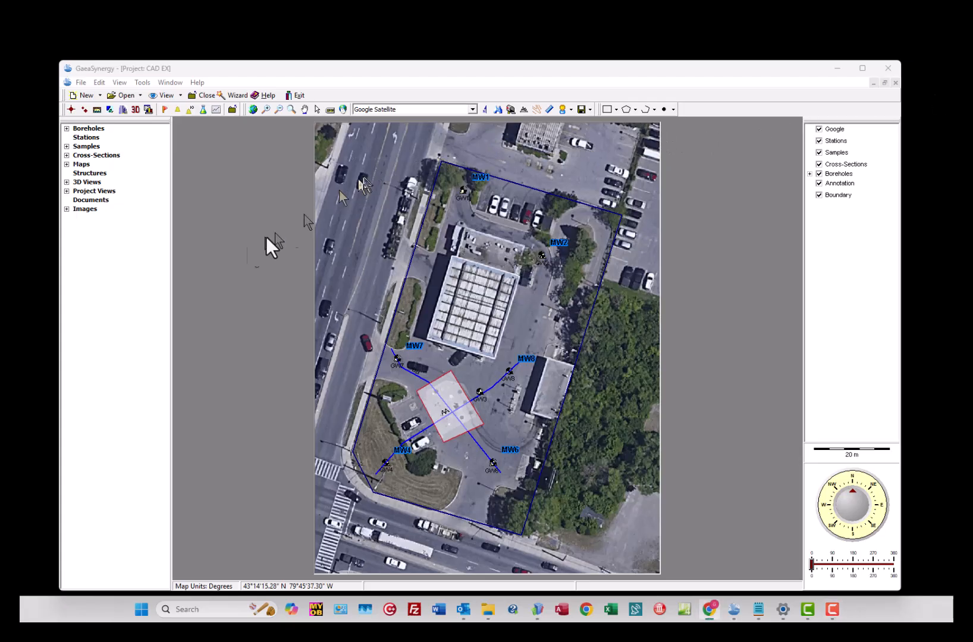
# Export the CAD EX project to an MDB file through File > Export > Project
pyautogui.click(81, 82)
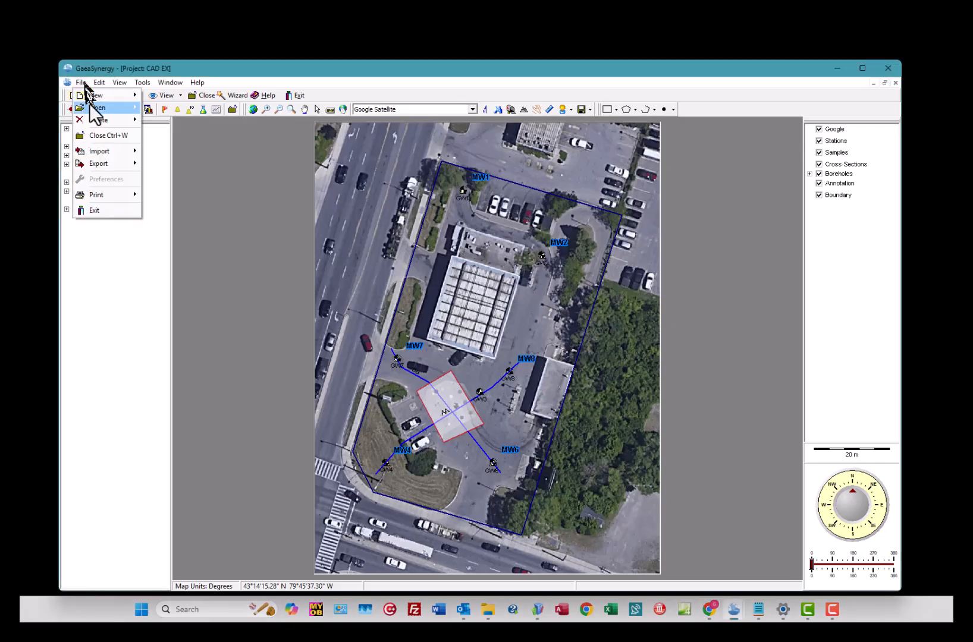
pyautogui.moveTo(101, 153)
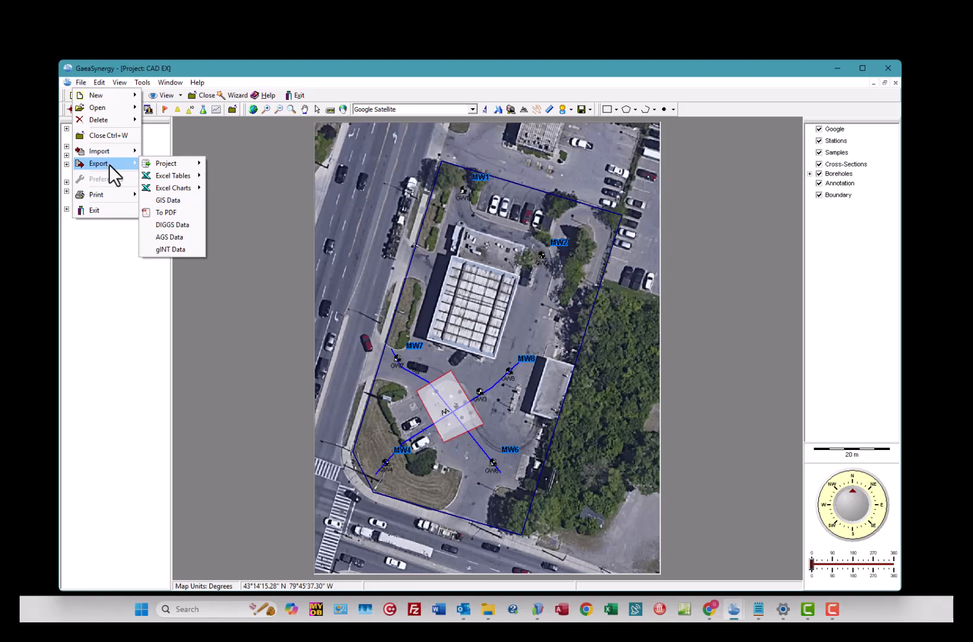
pyautogui.moveTo(162, 165)
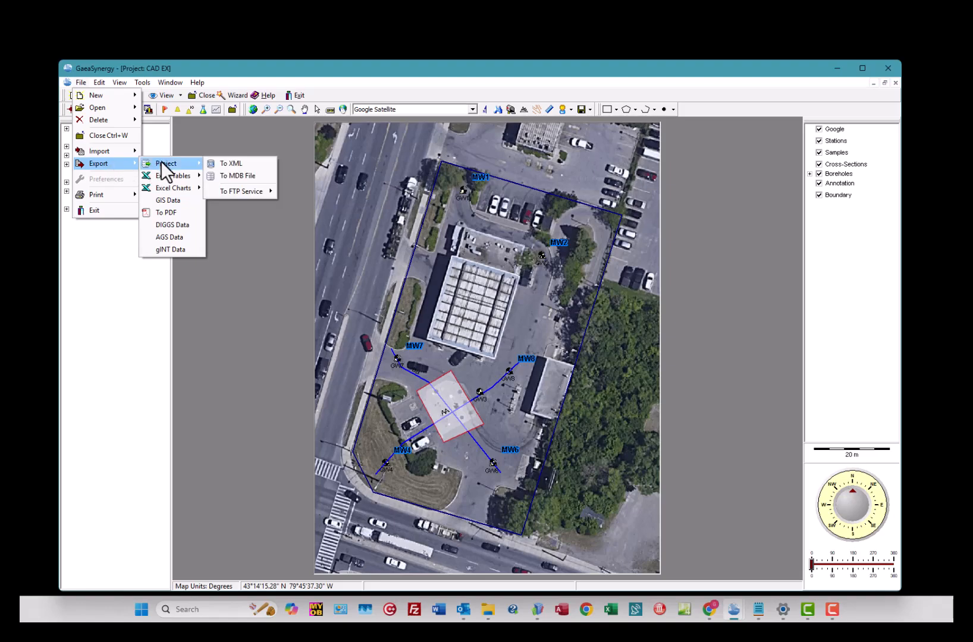
pyautogui.click(261, 168)
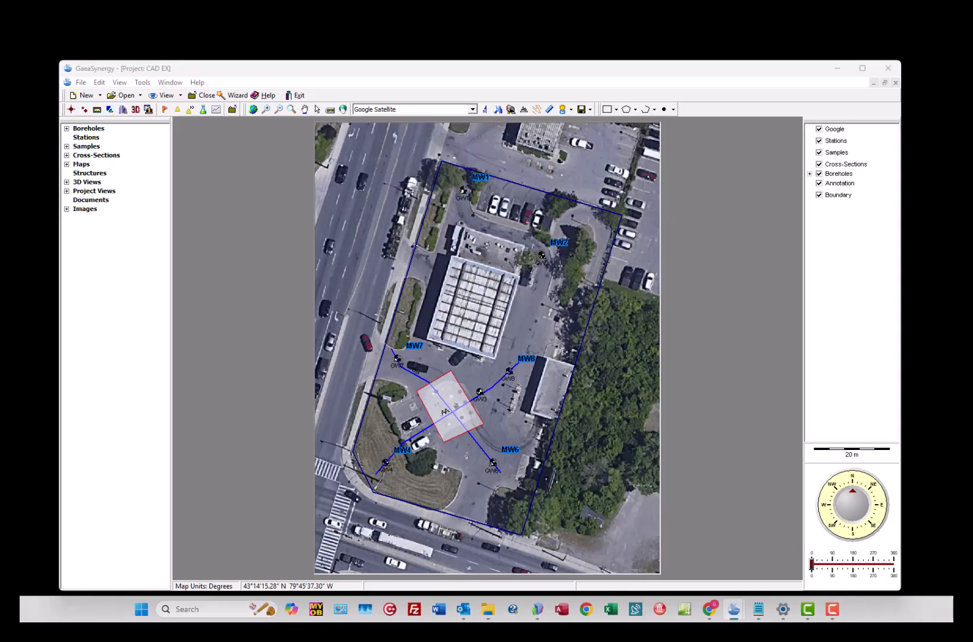
# Centre the export window, then import the project from US Ex_PN_US Example.mdb
pyautogui.moveTo(644, 190); pyautogui.dragTo(473, 182)
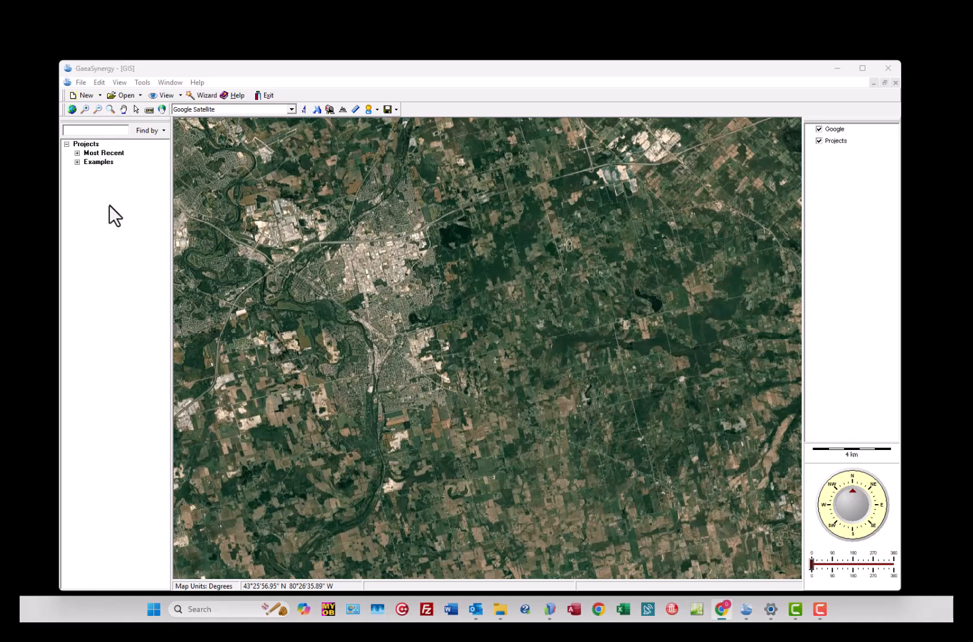
pyautogui.click(81, 82)
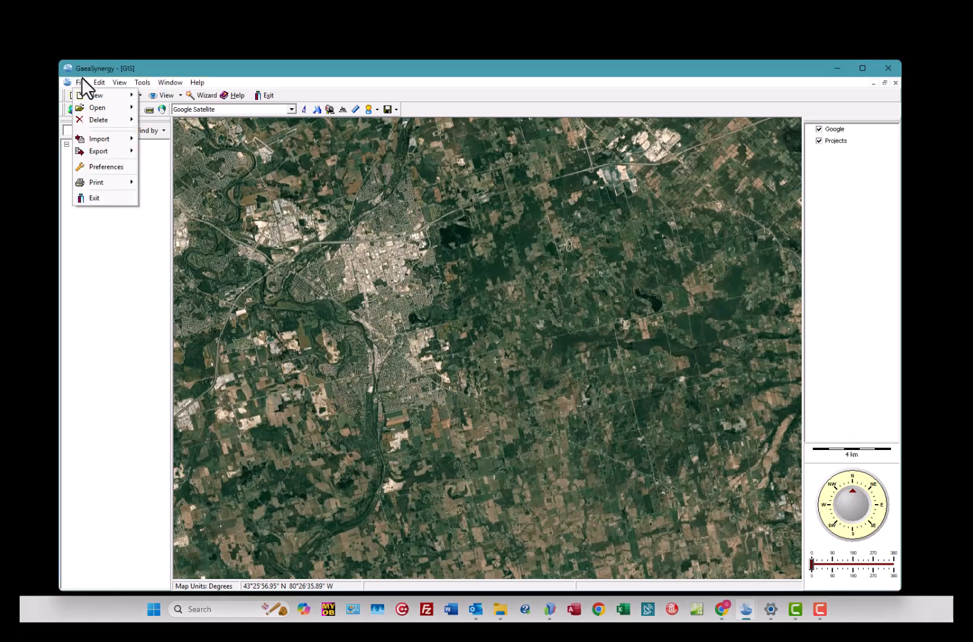
pyautogui.moveTo(83, 135)
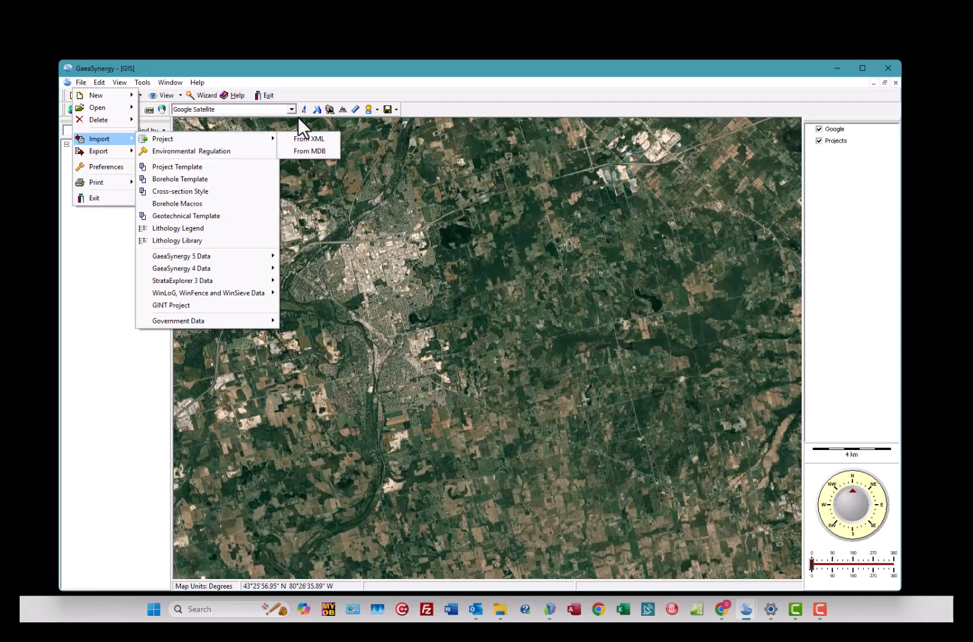
pyautogui.moveTo(262, 140)
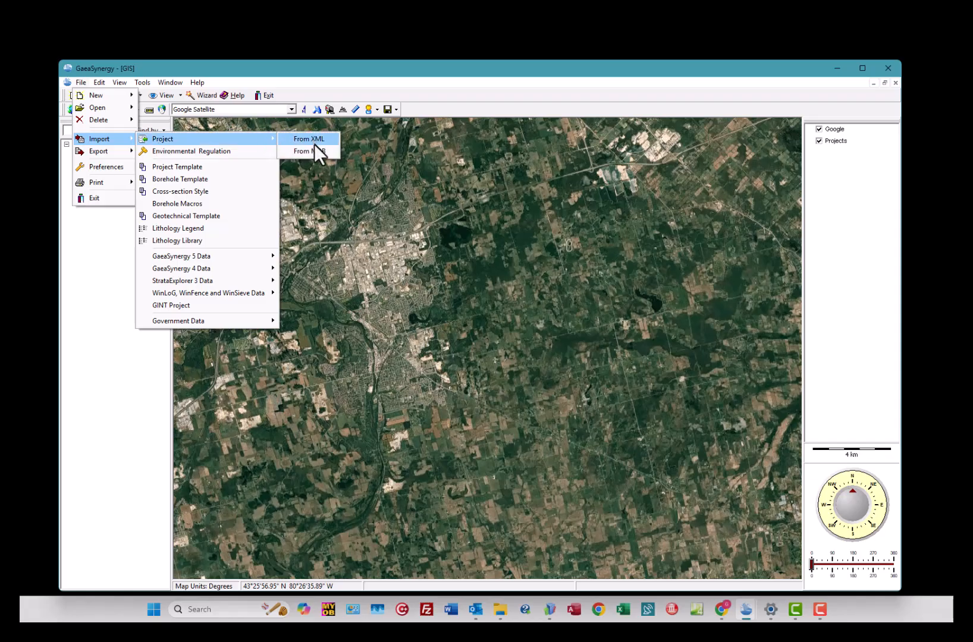
pyautogui.click(316, 152)
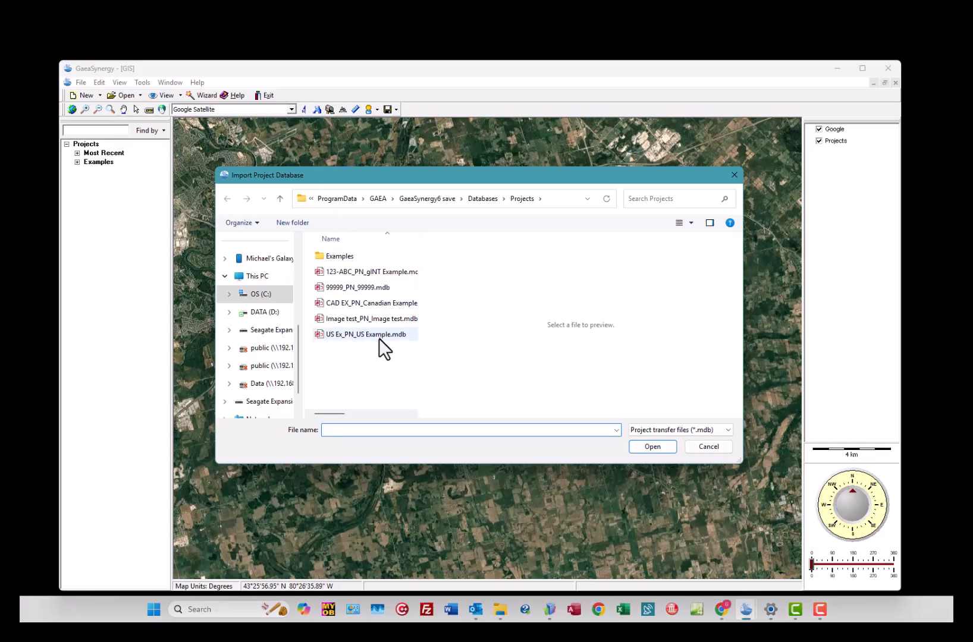
pyautogui.doubleClick(378, 337)
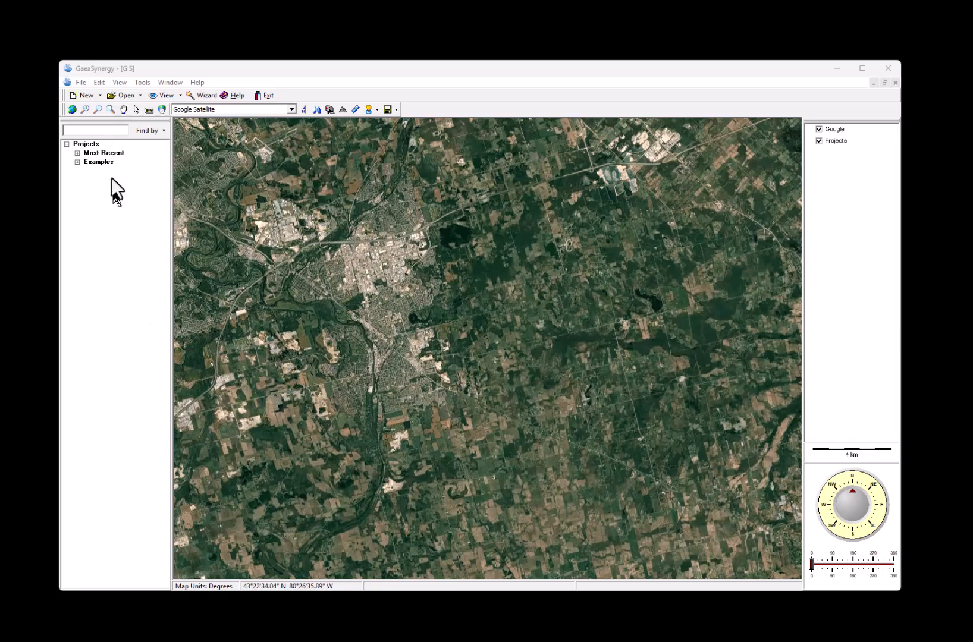
# Start a GaeaSynergy 5 Project List import using gaeasynergy.mdb as the database file
pyautogui.click(77, 82)
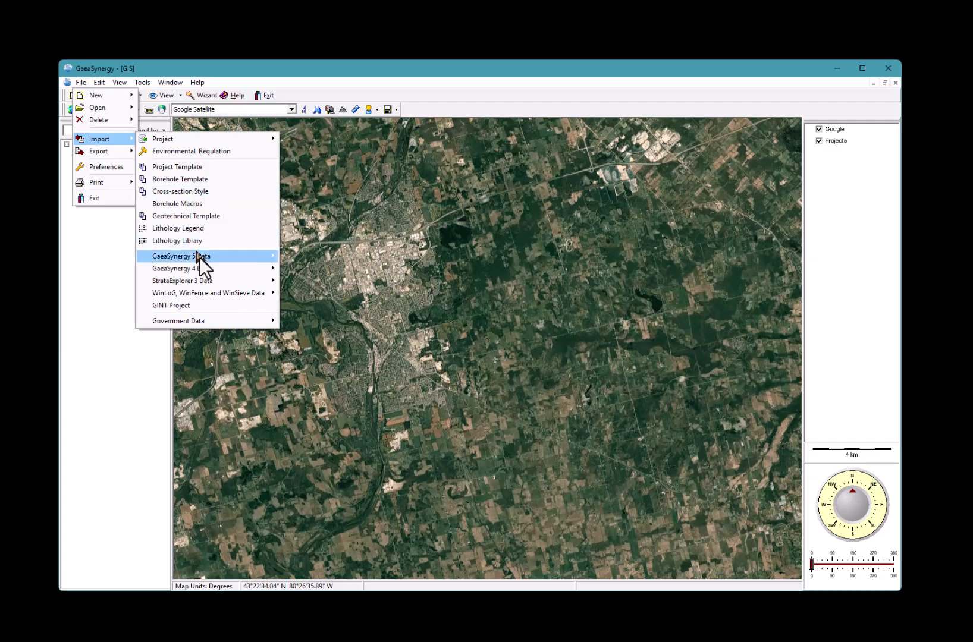
pyautogui.moveTo(209, 253)
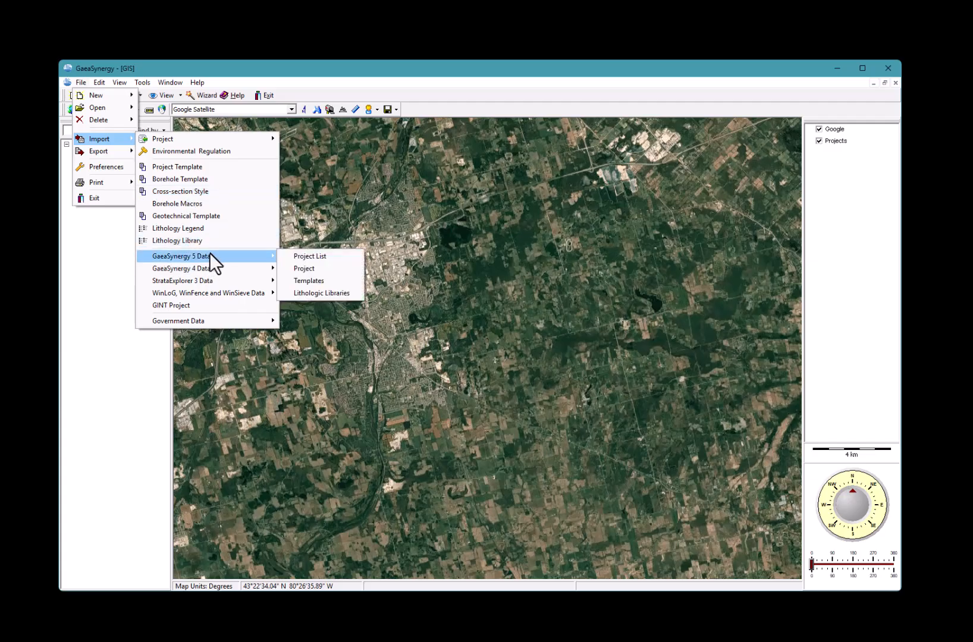
pyautogui.click(306, 257)
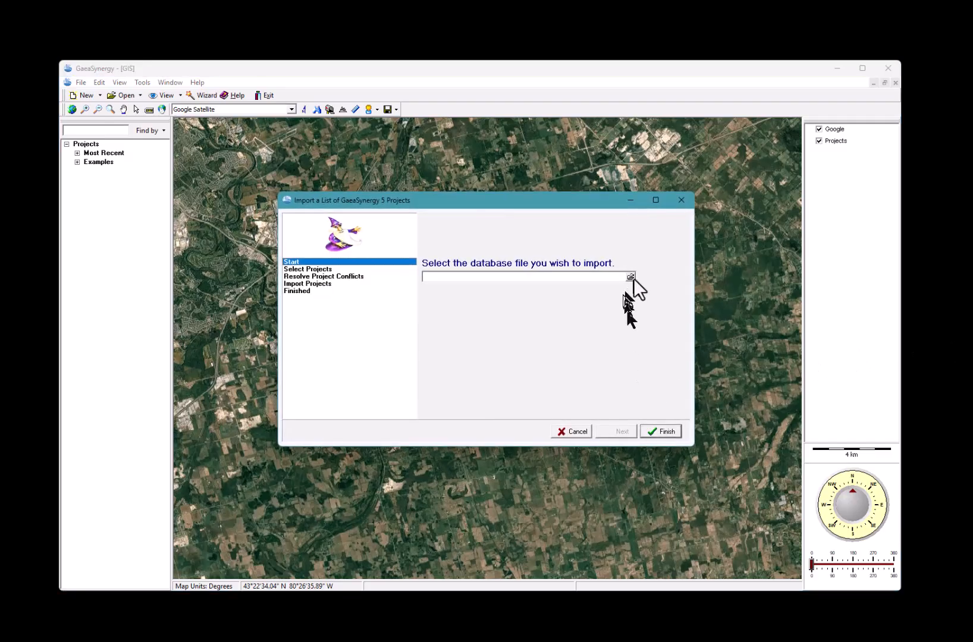
pyautogui.click(630, 277)
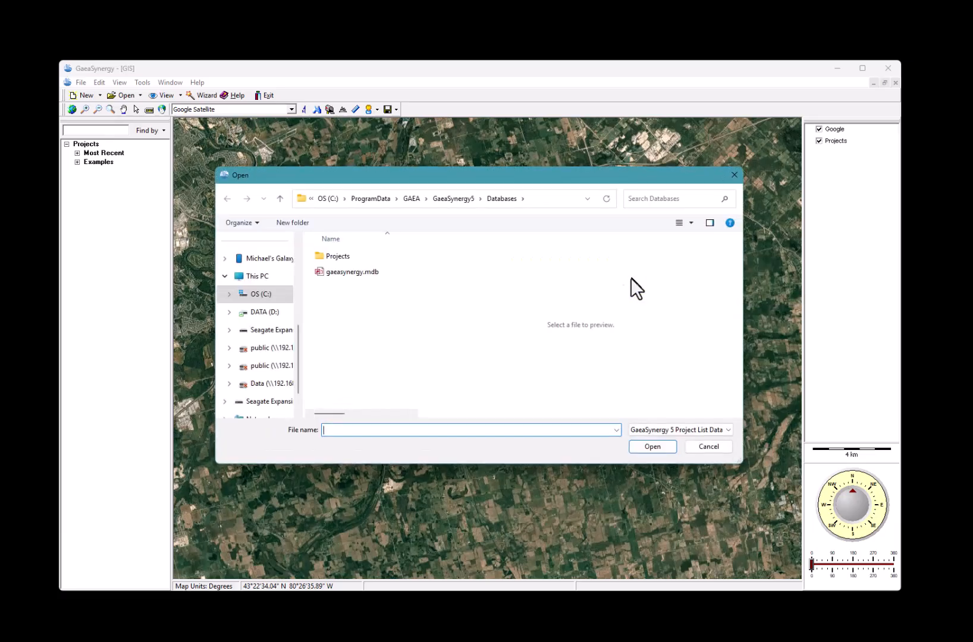
pyautogui.click(342, 271)
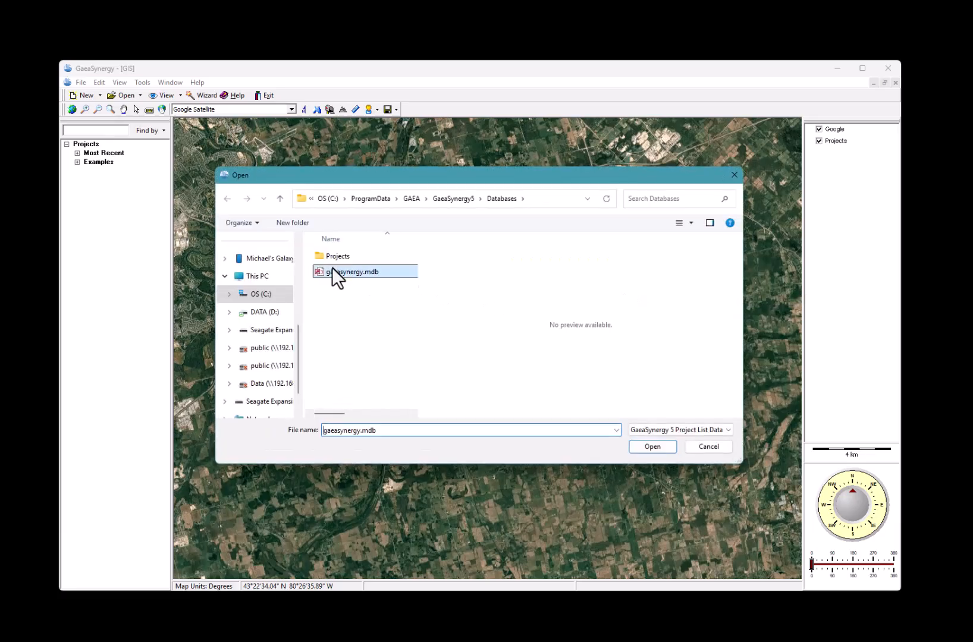
pyautogui.click(653, 447)
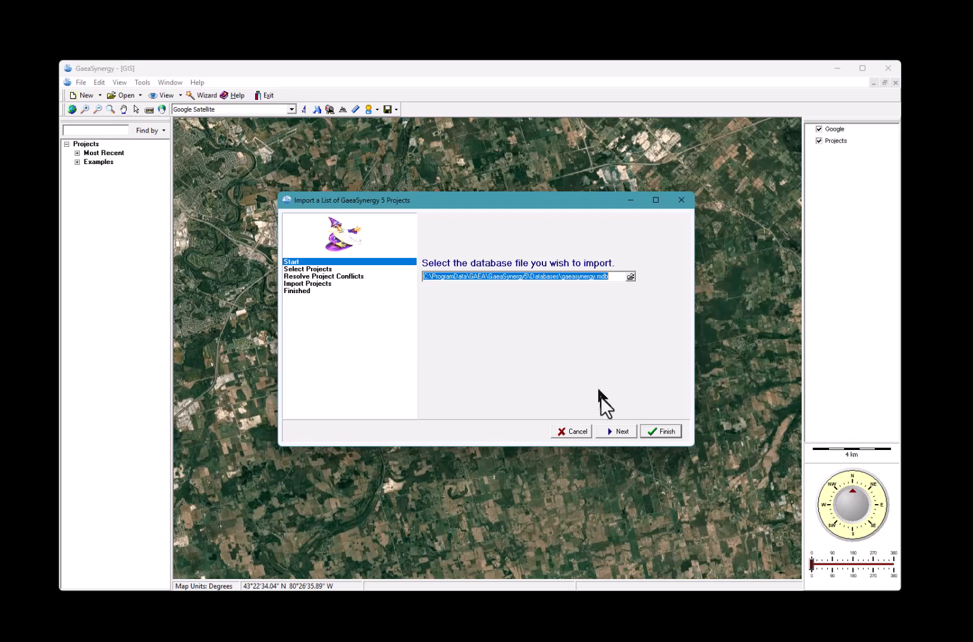
# Uncheck Canadian Examples, get past the conflict list, and import the remaining projects
pyautogui.click(623, 434)
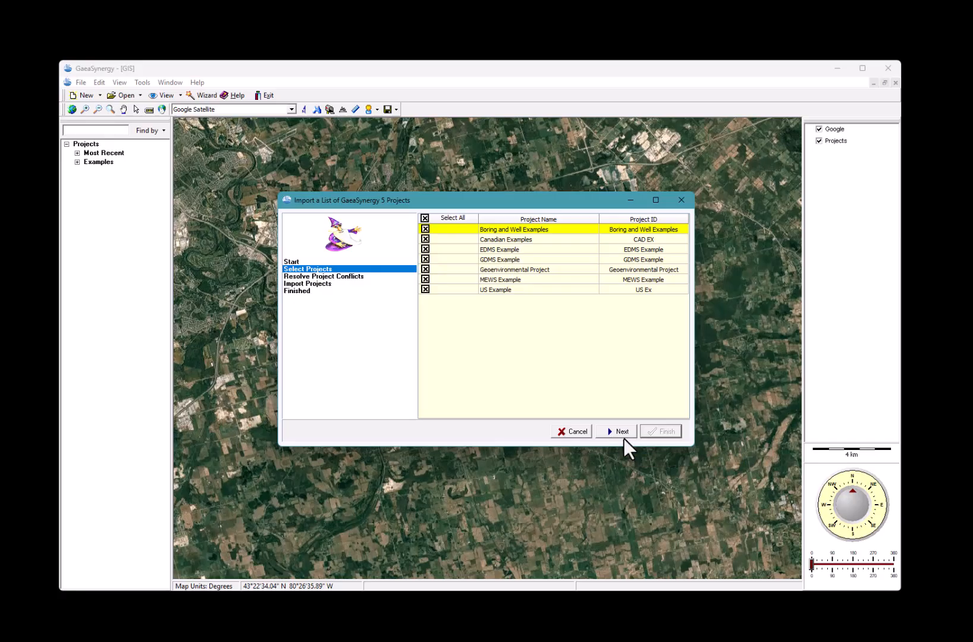
pyautogui.click(426, 239)
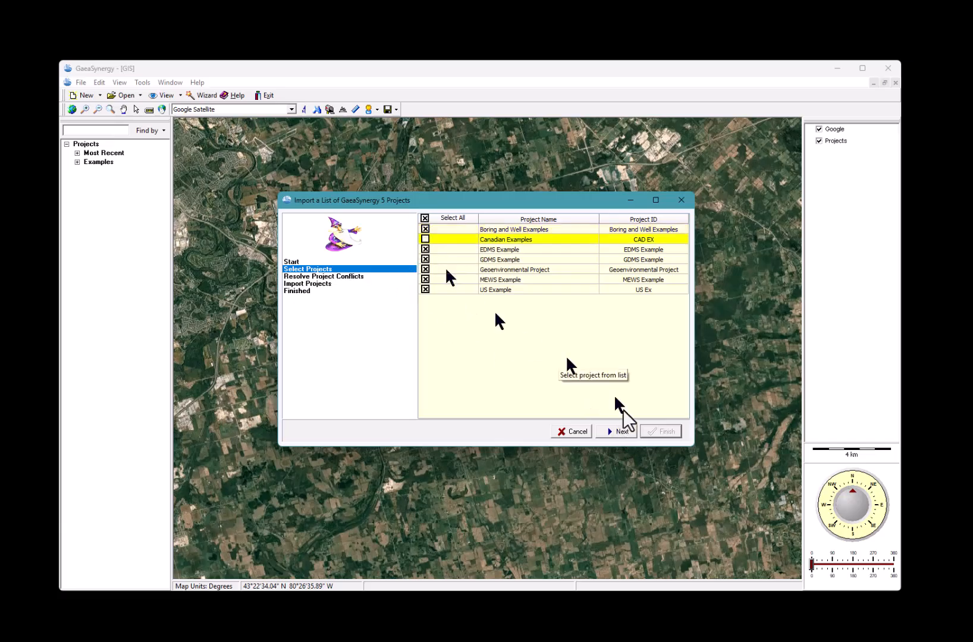
pyautogui.click(618, 434)
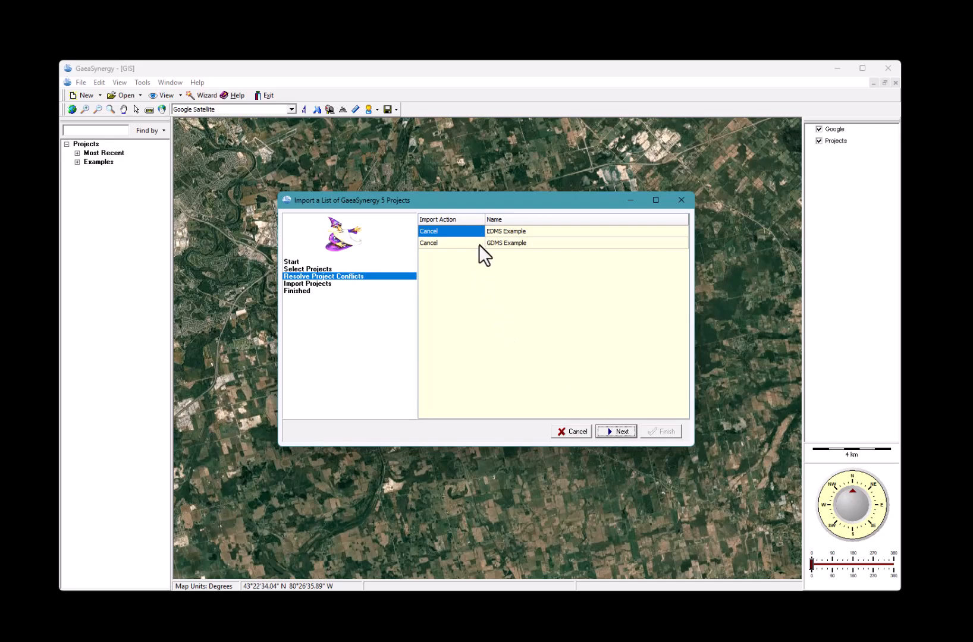
pyautogui.click(625, 432)
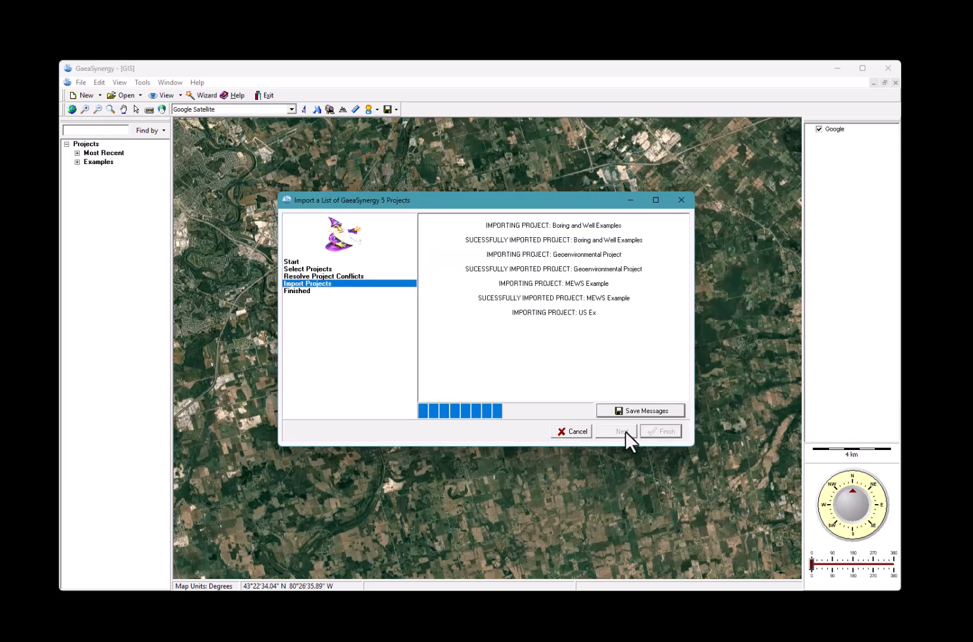
# Finish the import wizard and bring up the GaeaSynergy 4 and WinLoG/WinFence/WinSieve import options
pyautogui.click(660, 431)
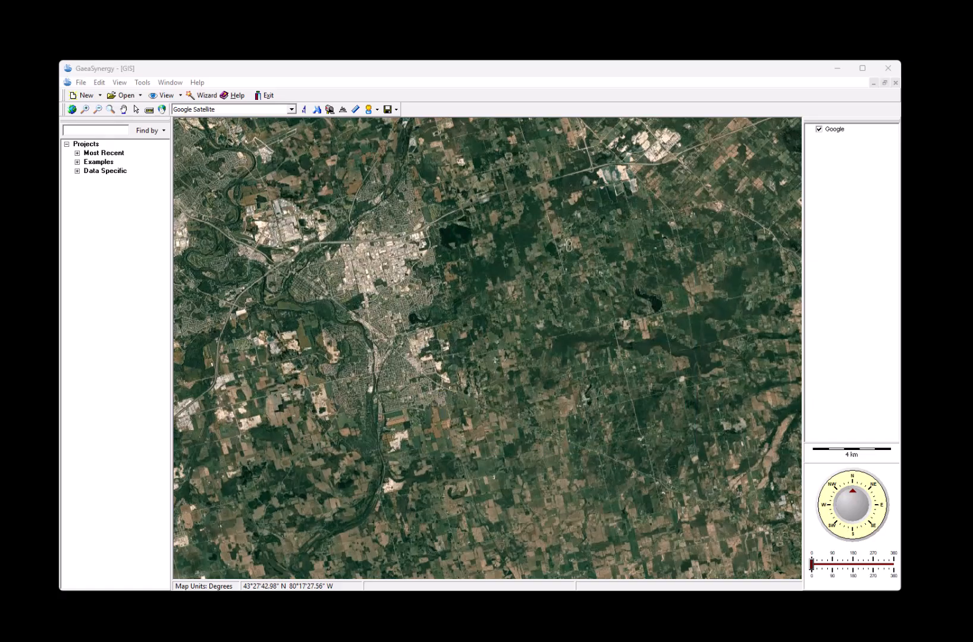
pyautogui.click(81, 83)
pyautogui.moveTo(102, 139)
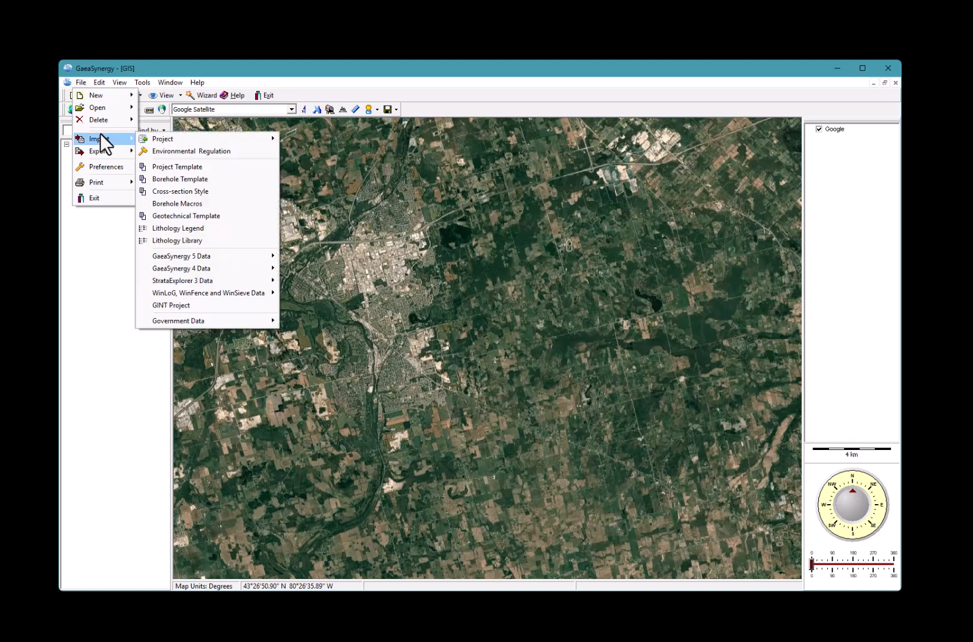
pyautogui.moveTo(231, 274)
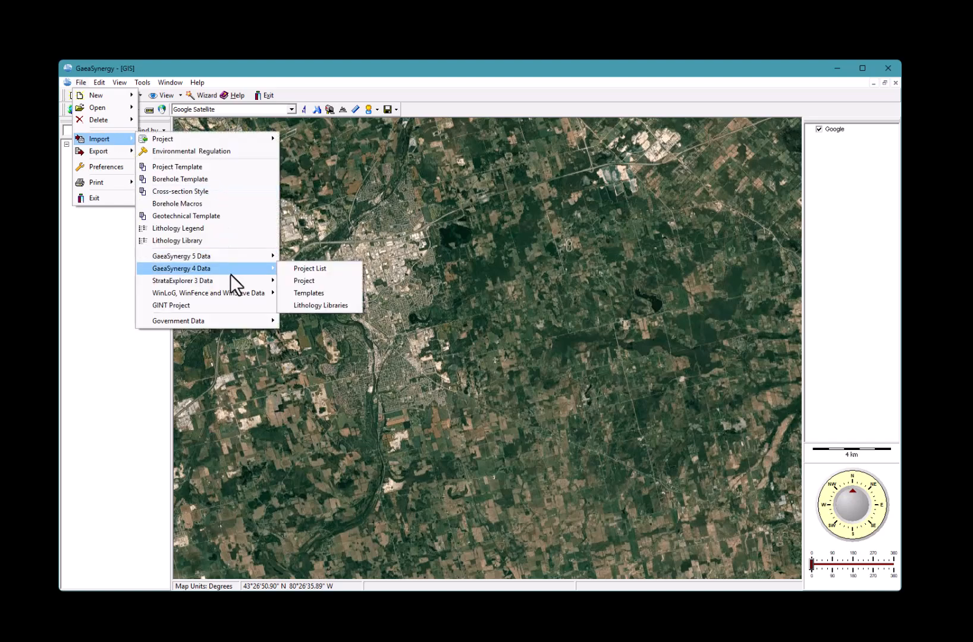